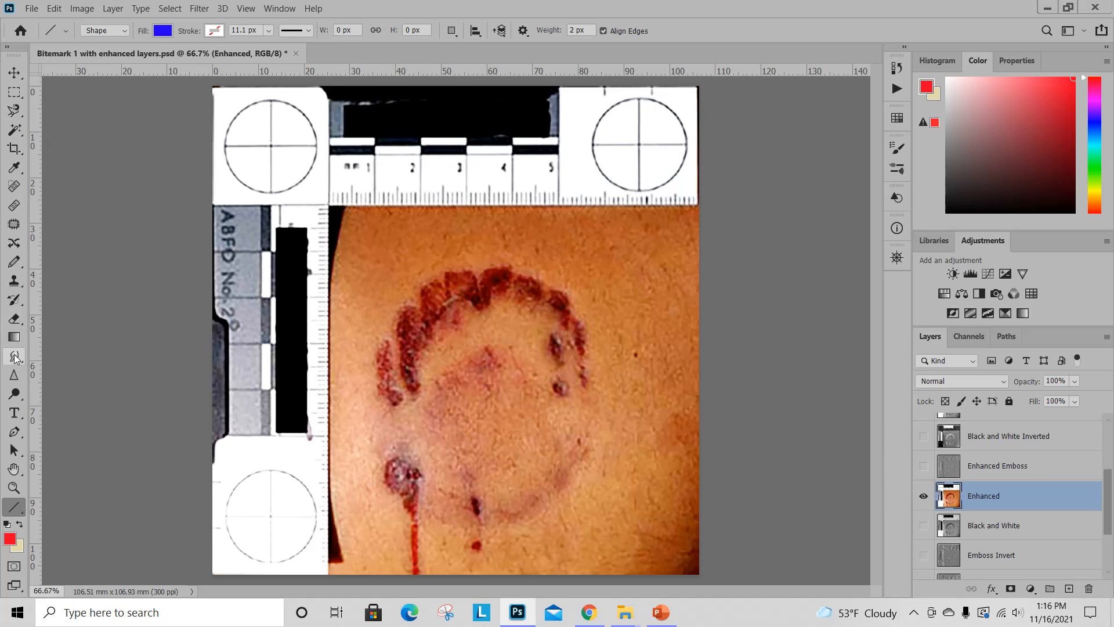
Activate the Line tool in Shape mode with a blue fill and no stroke.
{"action": "key", "text": "v"}
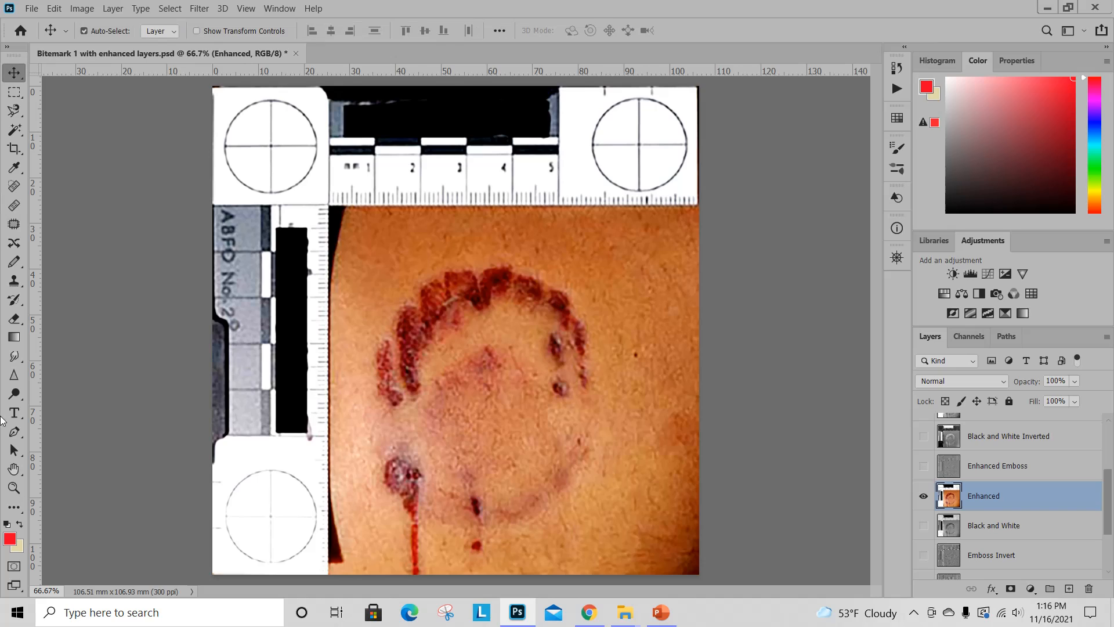
{"action": "left_click", "coordinate": [12, 508]}
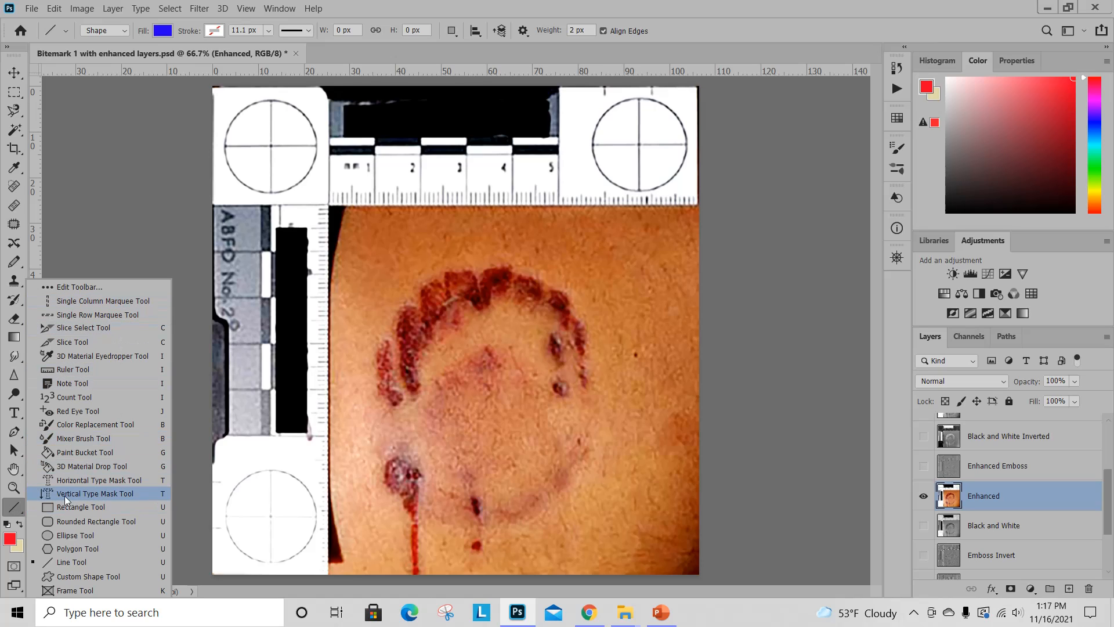
{"action": "left_click", "coordinate": [67, 563]}
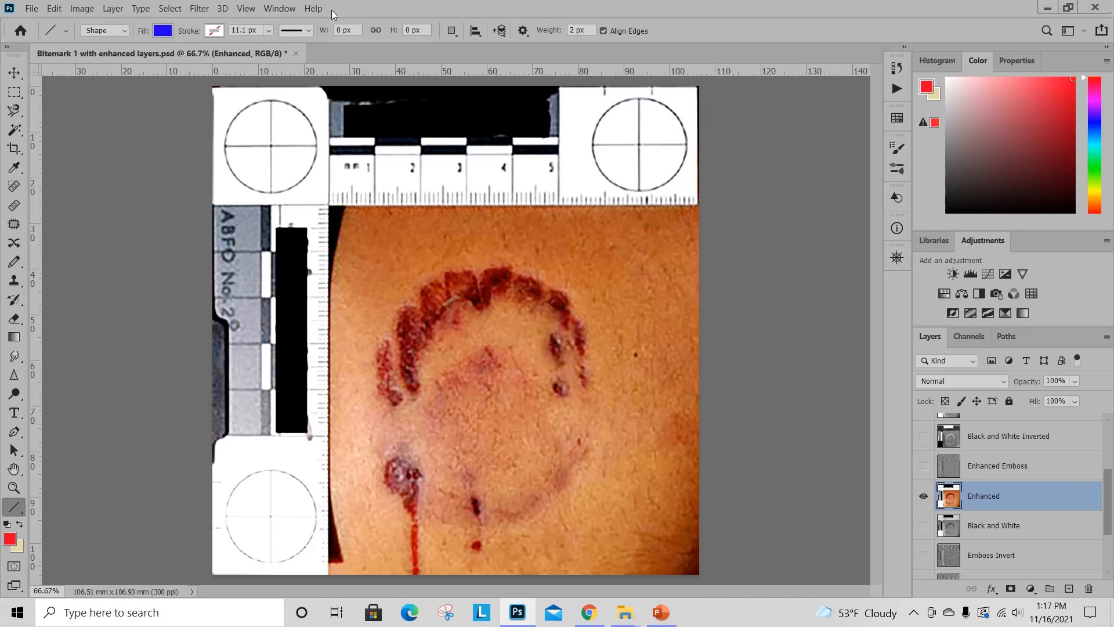
{"action": "left_click", "coordinate": [164, 31]}
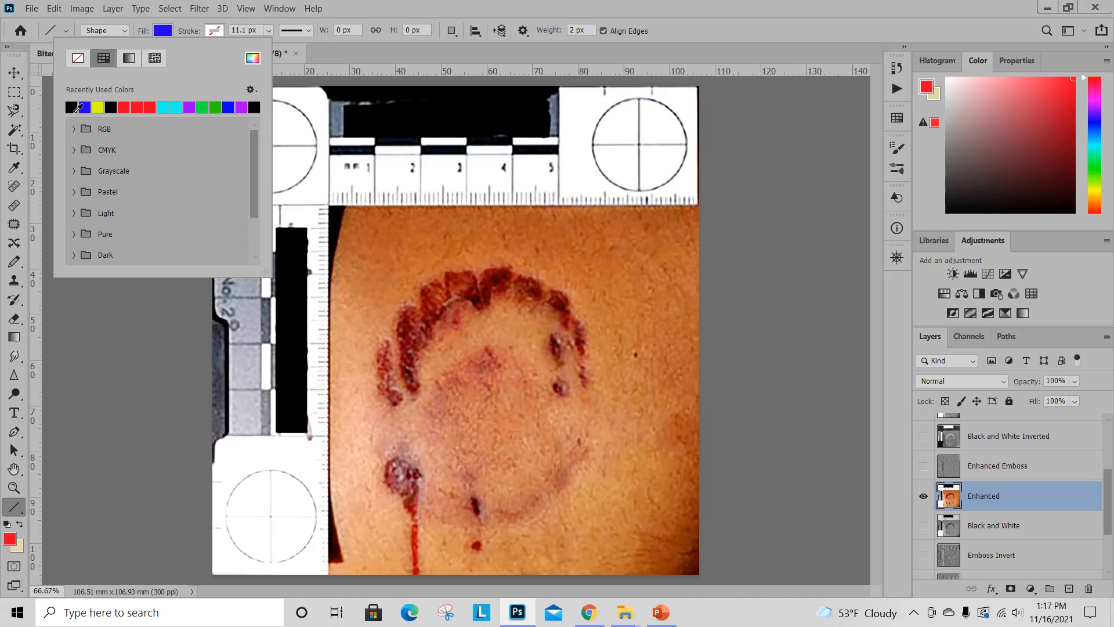
{"action": "left_click", "coordinate": [81, 107]}
{"action": "left_click", "coordinate": [164, 32]}
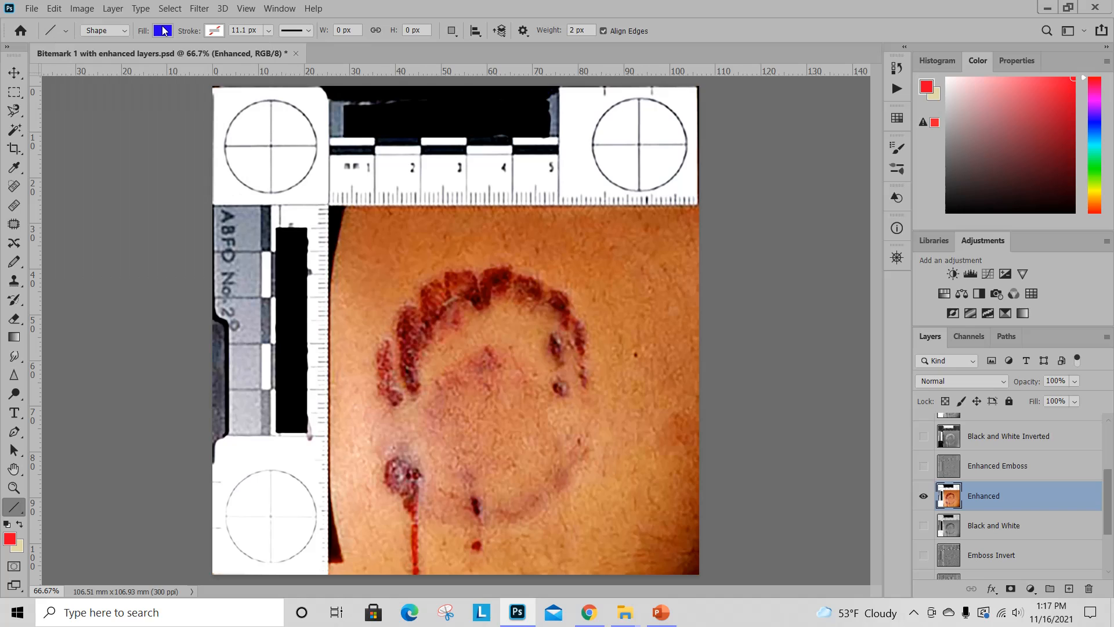
{"action": "left_click", "coordinate": [214, 33]}
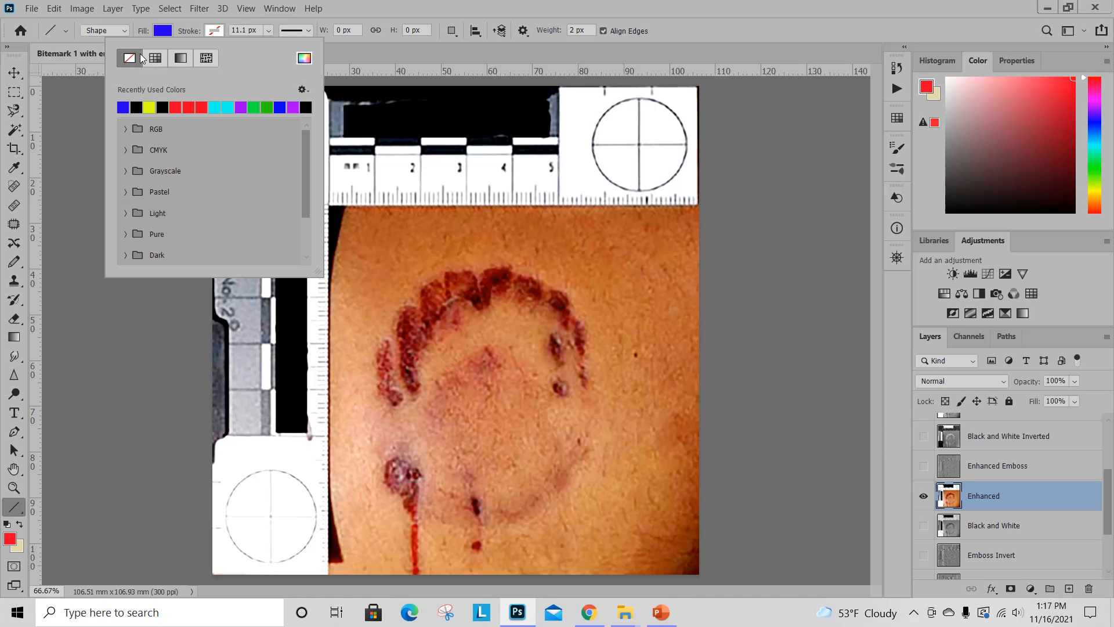
{"action": "left_click", "coordinate": [219, 31]}
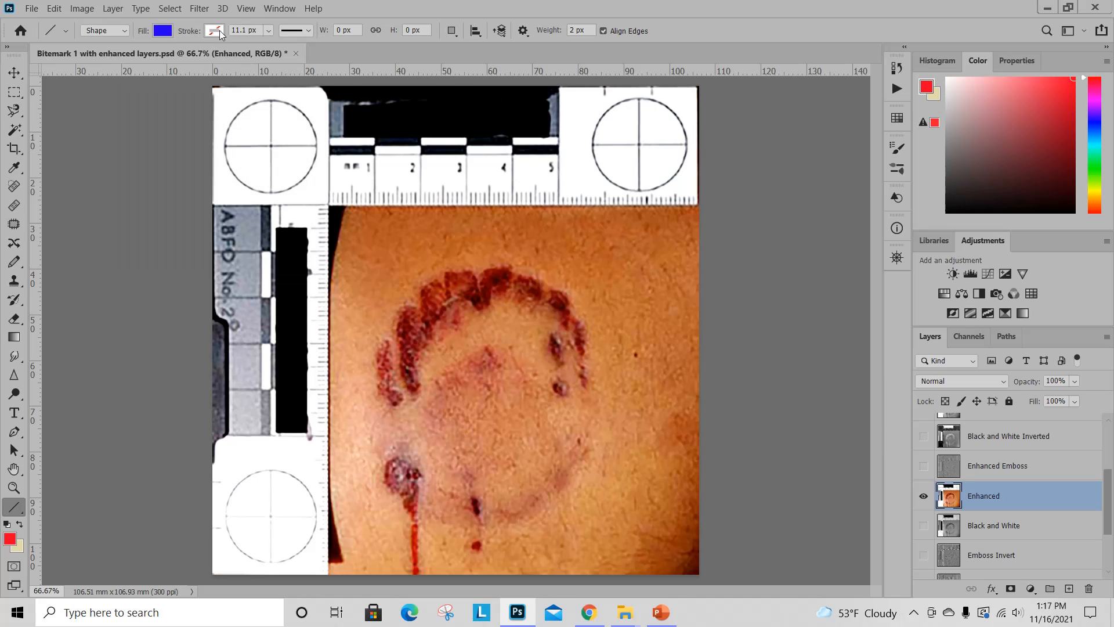
Draw a solid 5 px blue line about 828 px wide across the bitemark between the two arches, and shift it slightly down and left.
{"action": "double_click", "coordinate": [575, 30]}
{"action": "type", "text": "5"}
{"action": "left_click", "coordinate": [308, 32]}
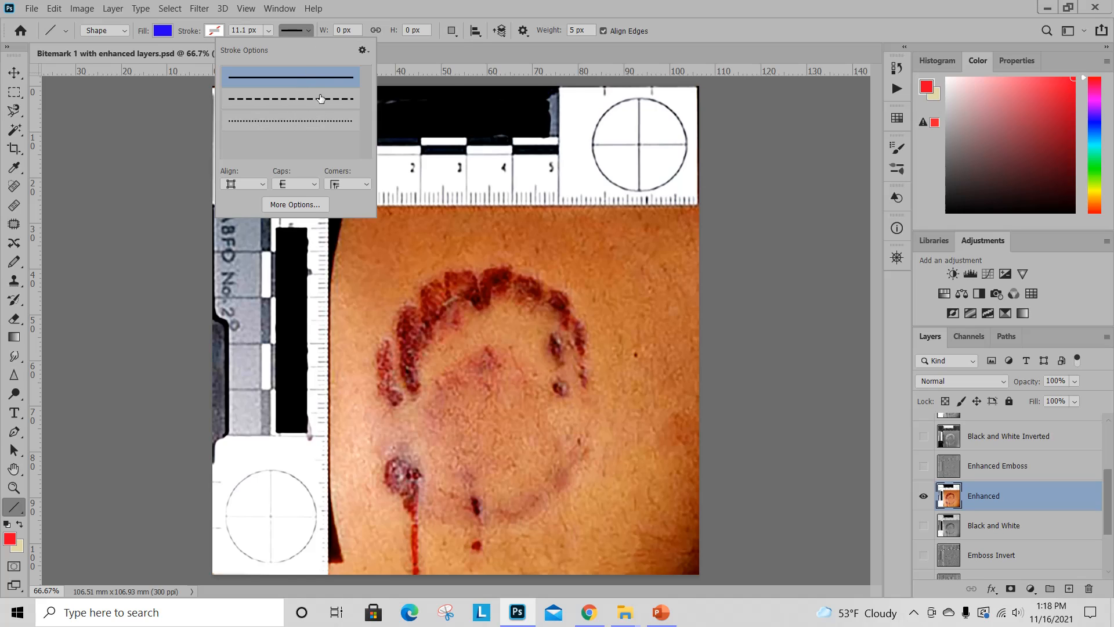
{"action": "left_click", "coordinate": [283, 86]}
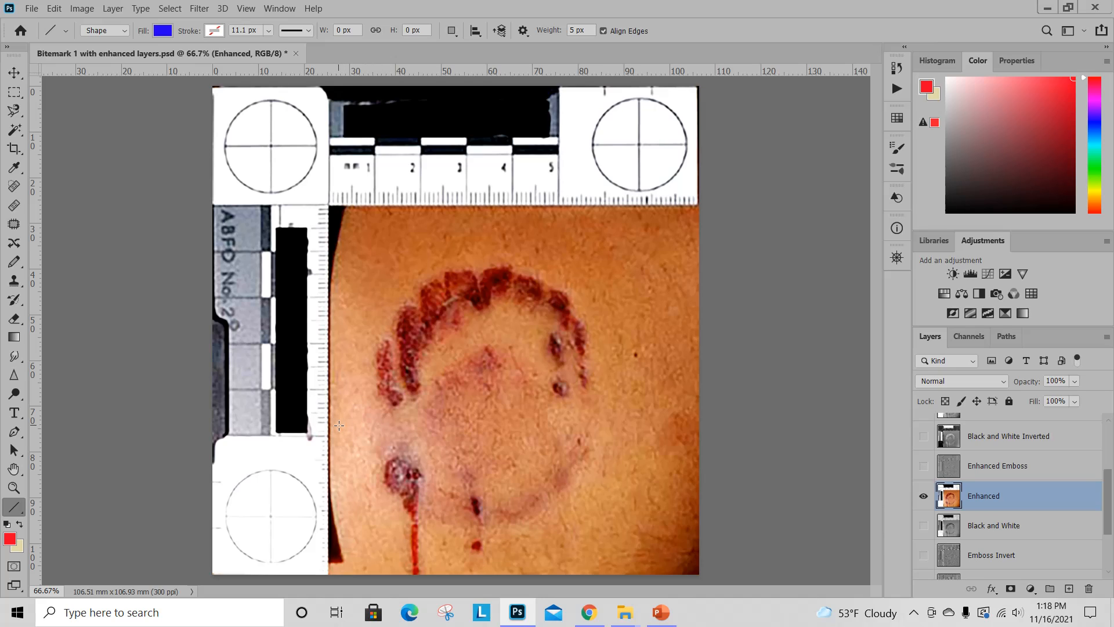
{"action": "left_click_drag", "start_coordinate": [339, 425], "coordinate": [660, 414]}
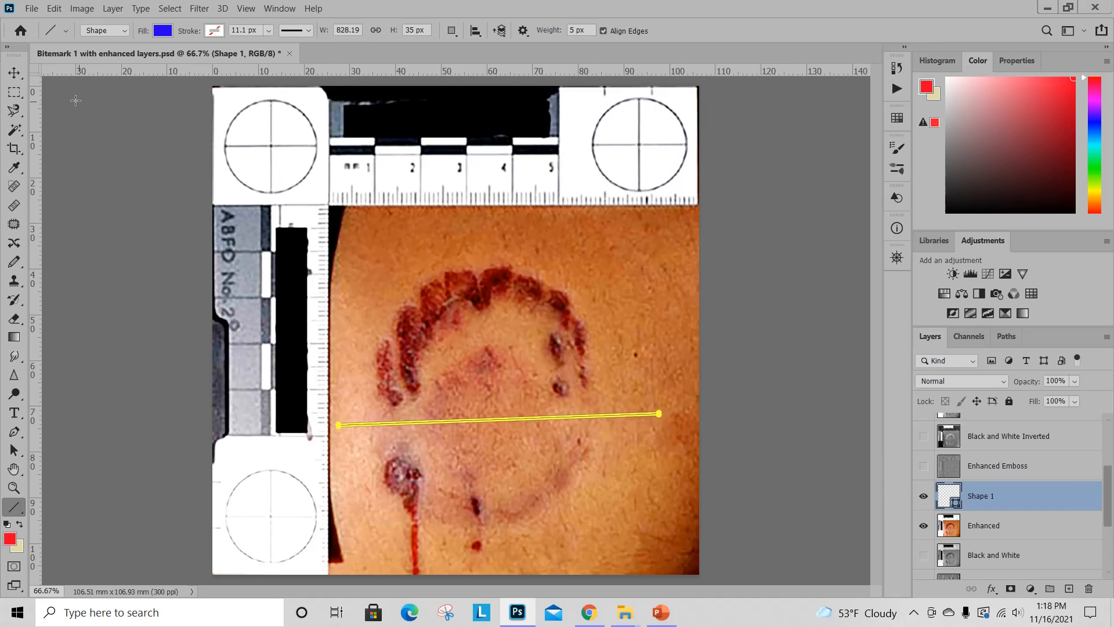
{"action": "left_click", "coordinate": [13, 73]}
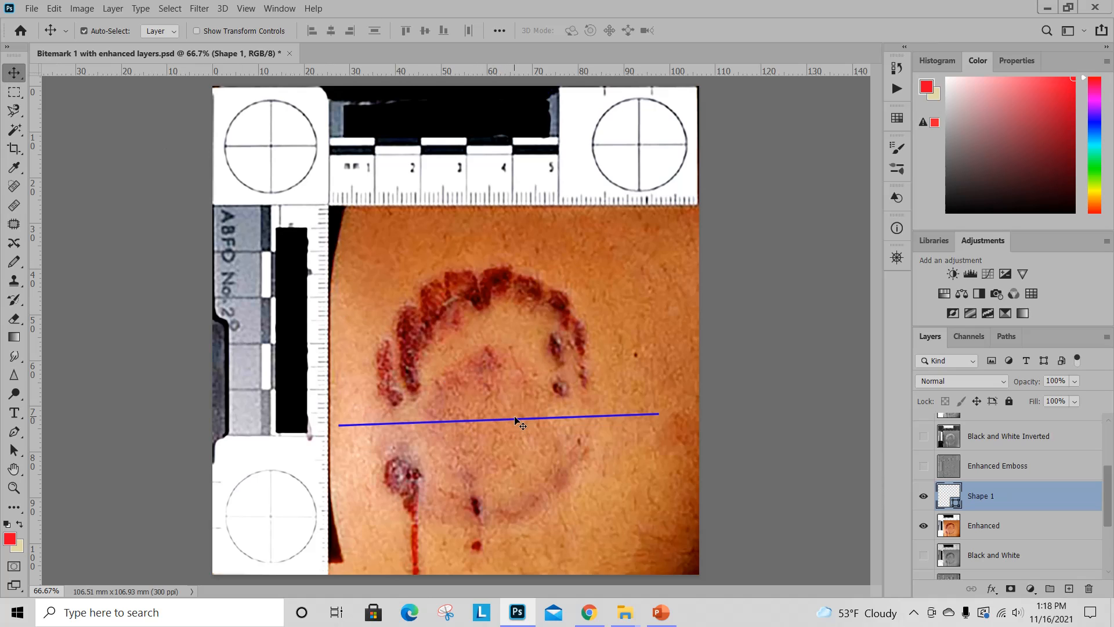
{"action": "mouse_move", "coordinate": [515, 420]}
{"action": "left_mouse_down"}
{"action": "mouse_move", "coordinate": [514, 440]}
{"action": "mouse_move", "coordinate": [525, 362]}
{"action": "mouse_move", "coordinate": [538, 412]}
{"action": "mouse_move", "coordinate": [575, 458]}
{"action": "mouse_move", "coordinate": [468, 409]}
{"action": "mouse_move", "coordinate": [532, 419]}
{"action": "mouse_move", "coordinate": [510, 428]}
{"action": "left_mouse_up"}
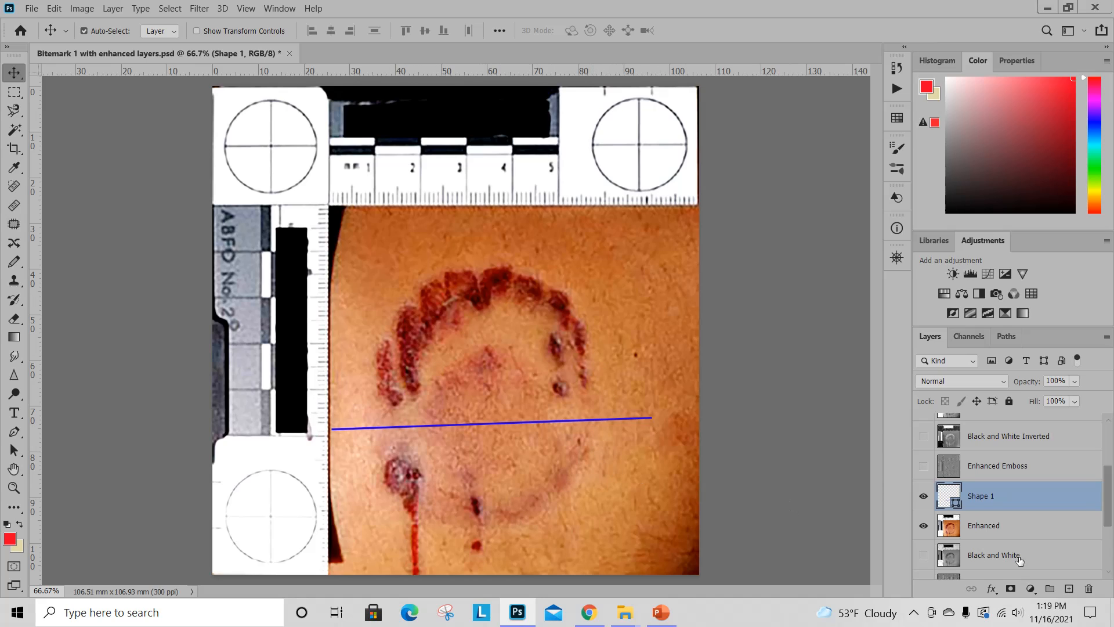
Rename the blue line's layer as Arch Separation.
{"action": "double_click", "coordinate": [988, 496]}
{"action": "type", "text": "Arch Separation"}
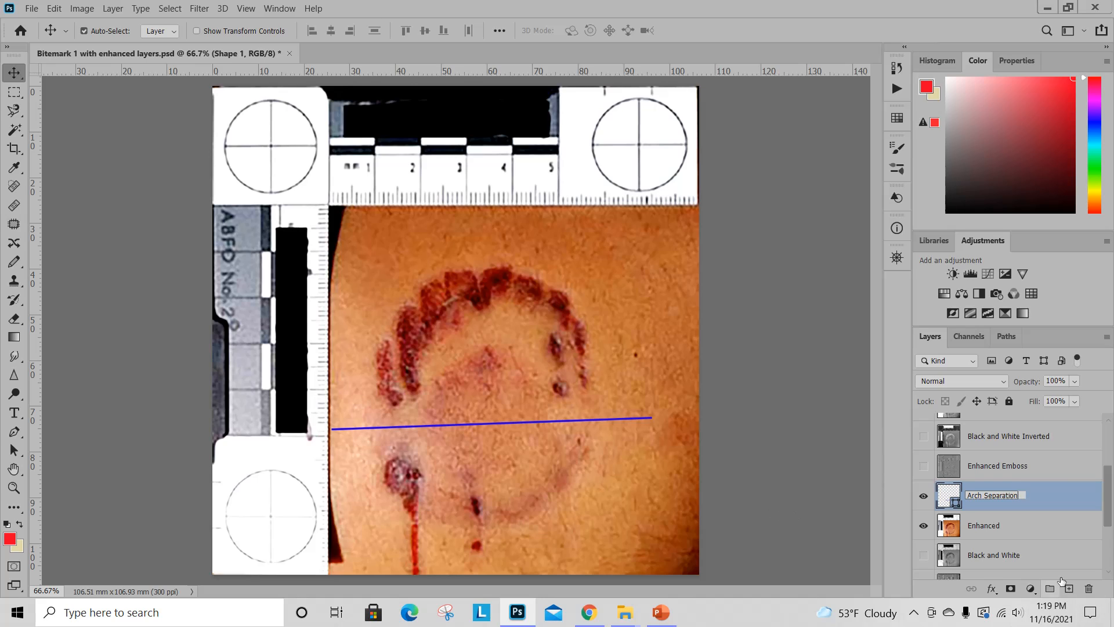
{"action": "key", "text": "Return"}
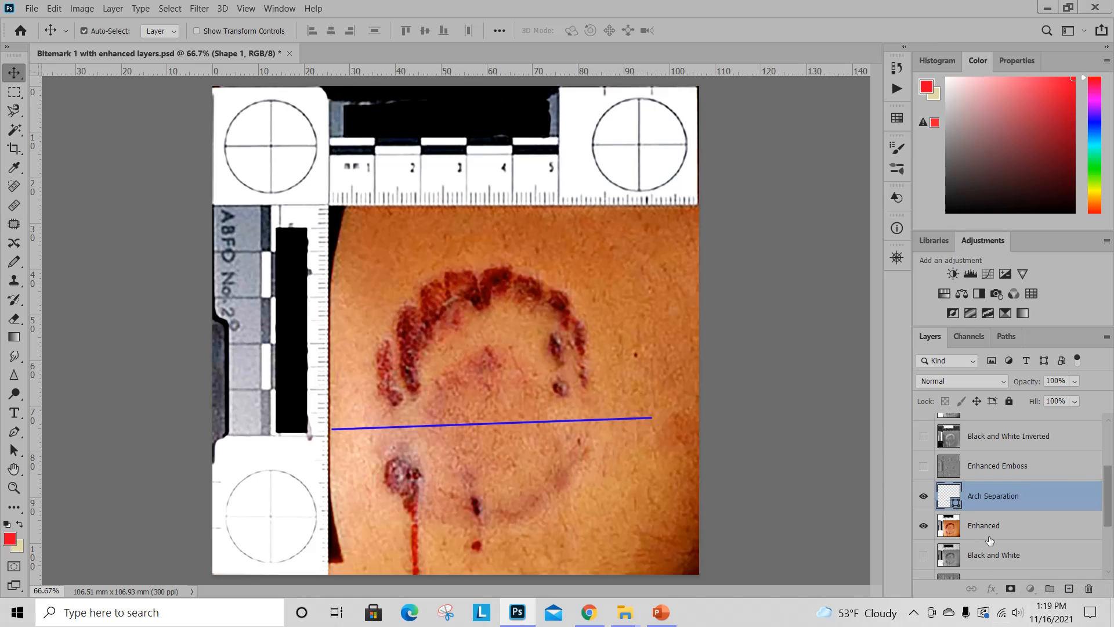
With the Enhanced layer active, set the Line tool to a 2 px weight and black fill.
{"action": "left_click", "coordinate": [989, 535]}
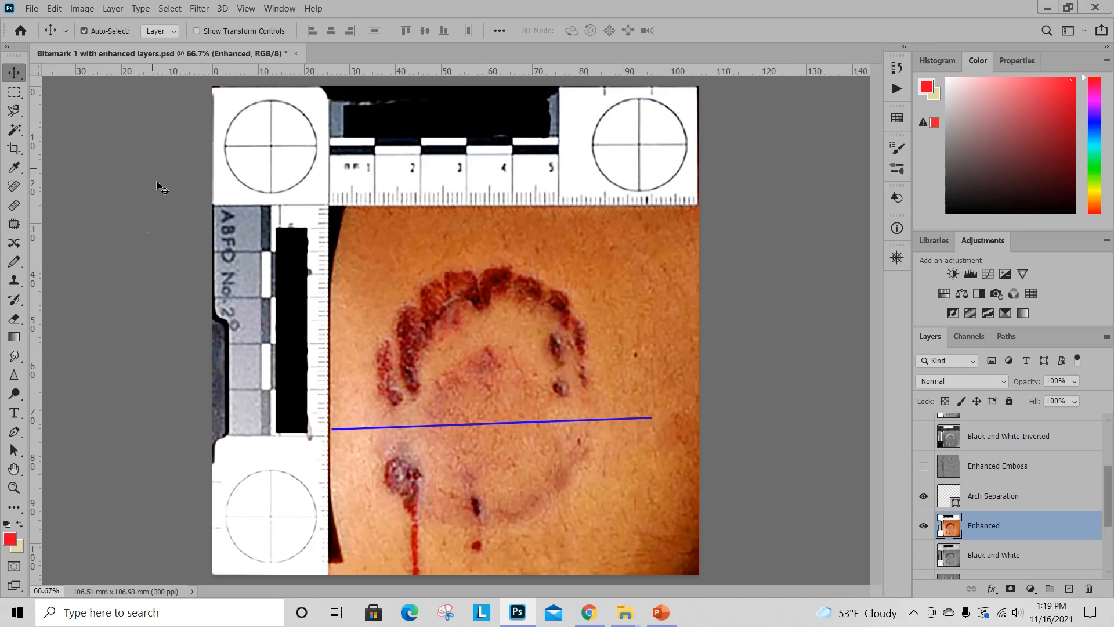
{"action": "left_click", "coordinate": [16, 508]}
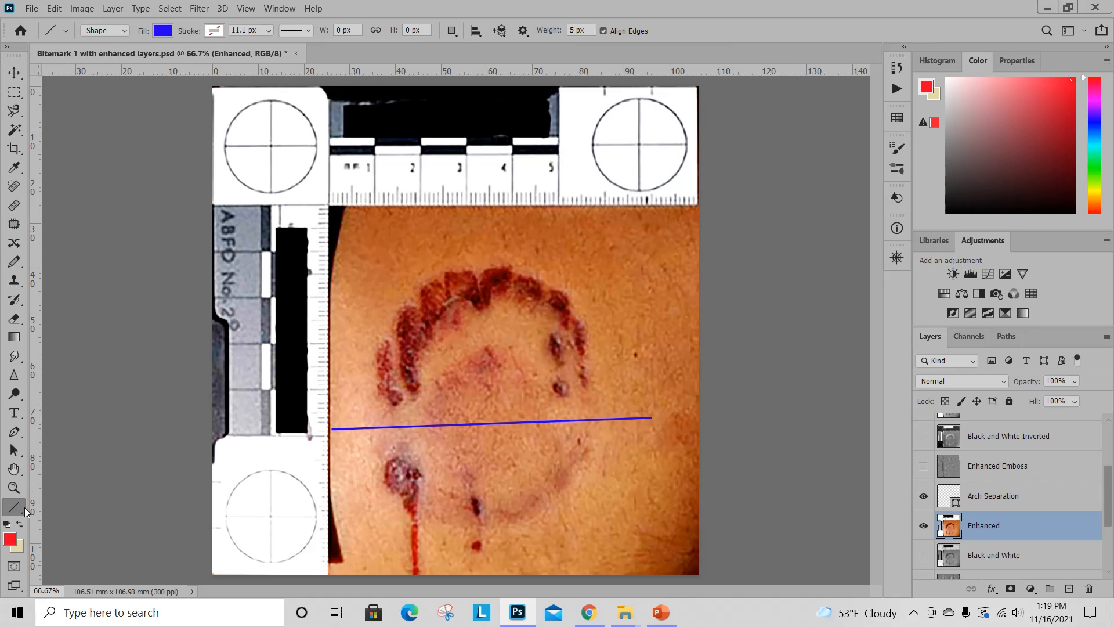
{"action": "left_click", "coordinate": [572, 30]}
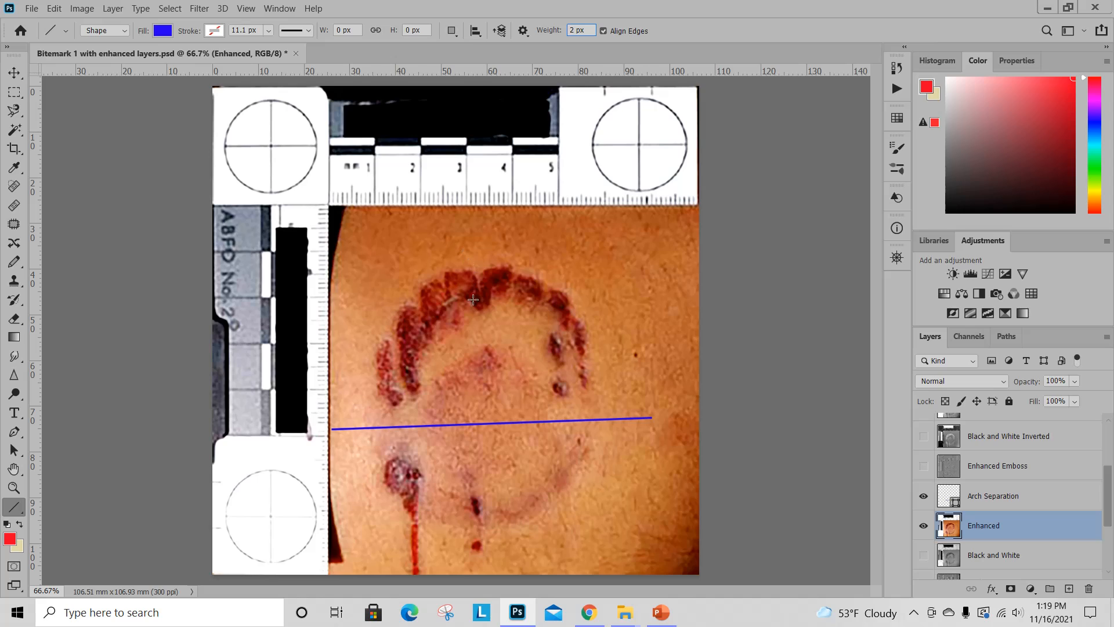
{"action": "left_click", "coordinate": [163, 31]}
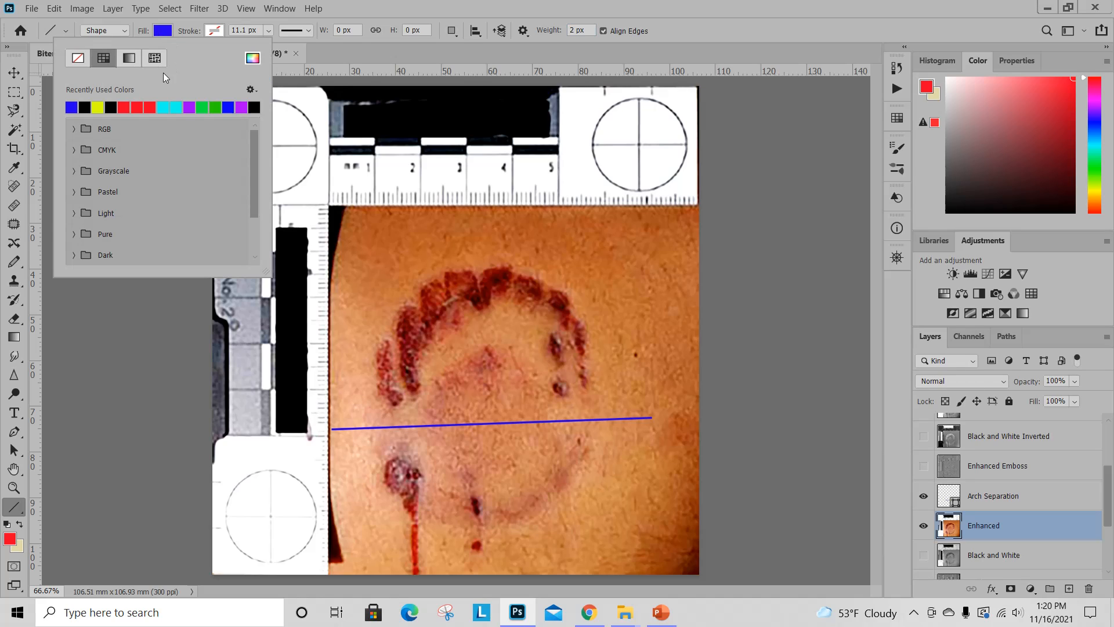
{"action": "left_click", "coordinate": [87, 107]}
{"action": "left_click", "coordinate": [168, 26]}
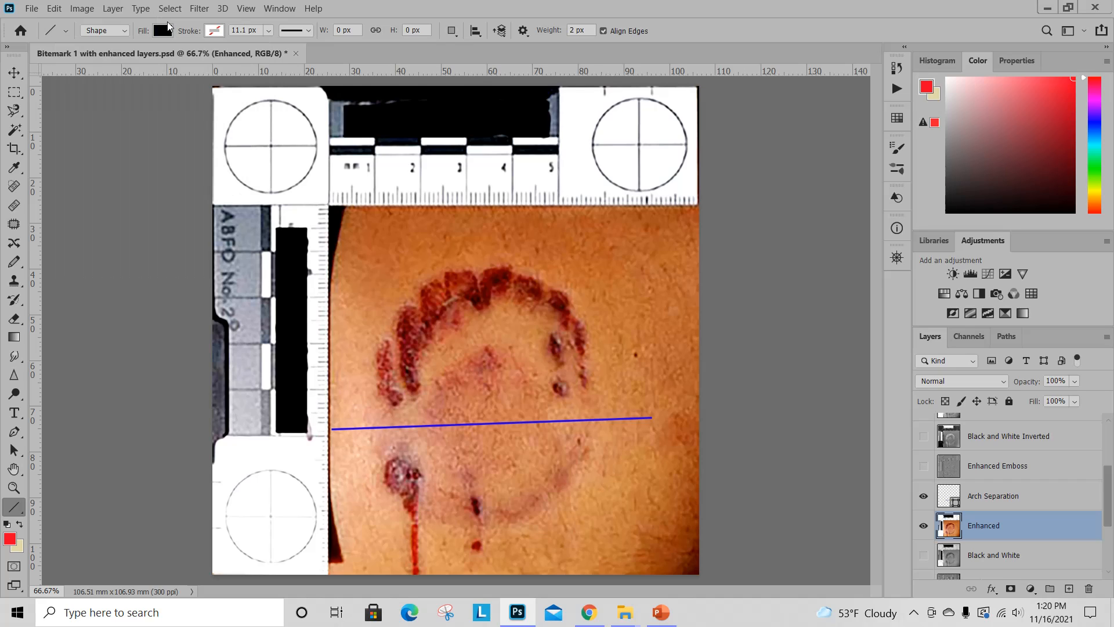
Draw a dashed-stroke line about 516 px tall from above the upper arch down to the arch separation line.
{"action": "left_click", "coordinate": [303, 30]}
{"action": "left_click", "coordinate": [300, 97]}
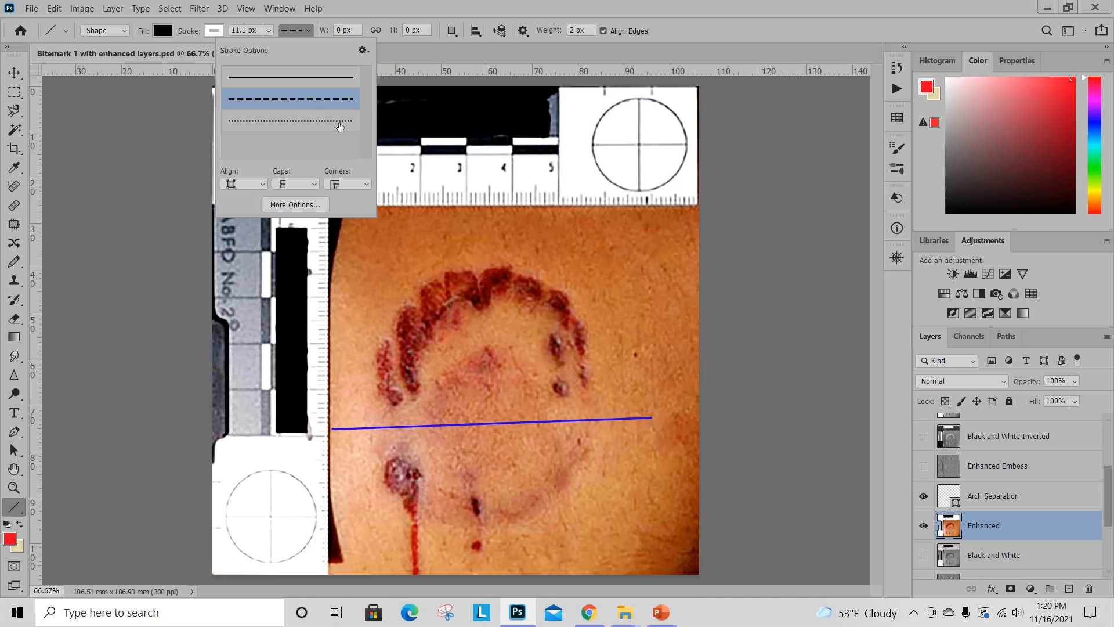
{"action": "left_click", "coordinate": [433, 162]}
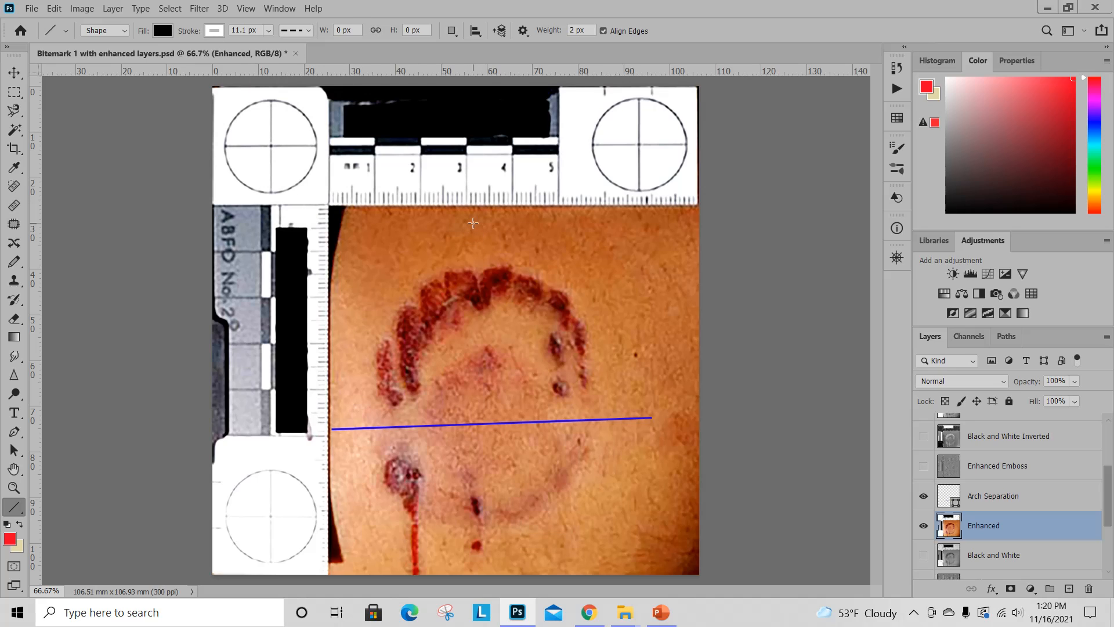
{"action": "left_click_drag", "start_coordinate": [473, 223], "coordinate": [488, 422]}
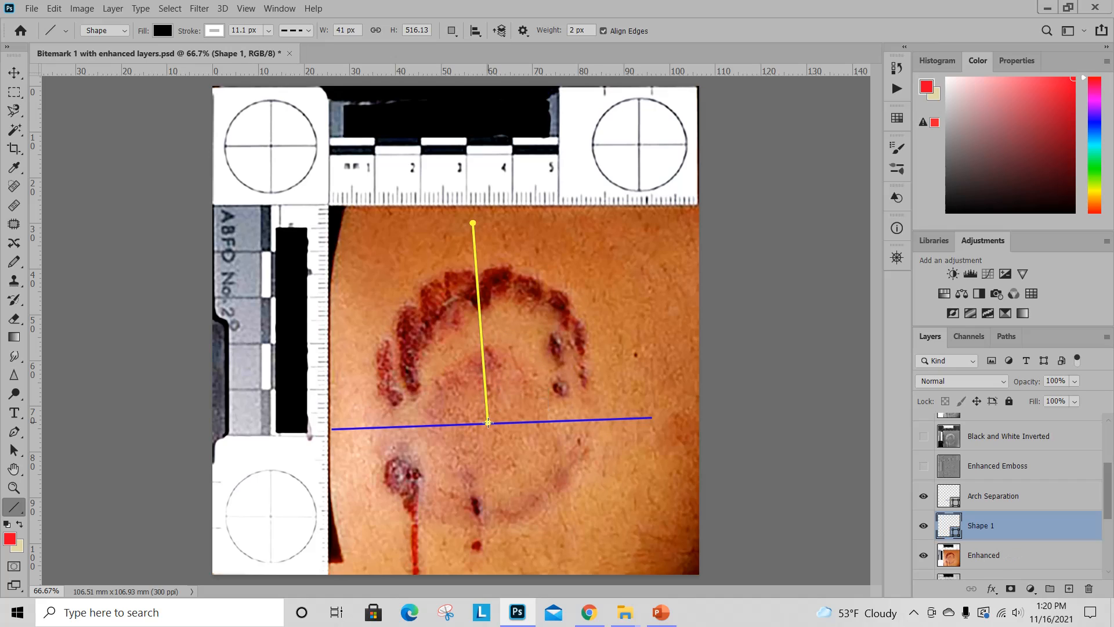
{"action": "left_click", "coordinate": [14, 73]}
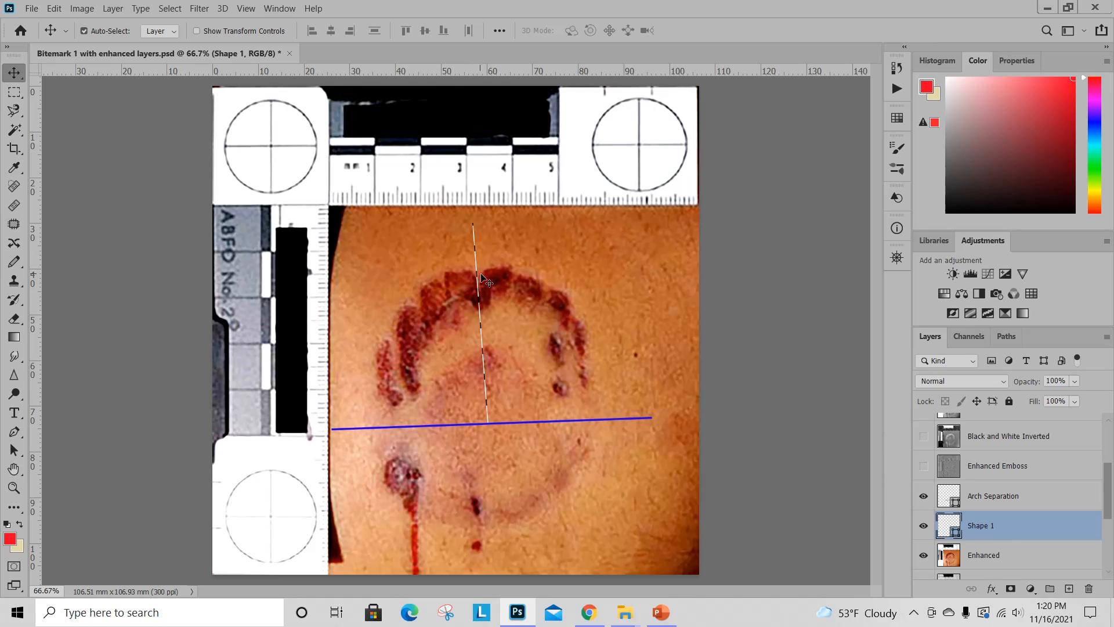
{"action": "left_click_drag", "start_coordinate": [482, 279], "coordinate": [492, 279]}
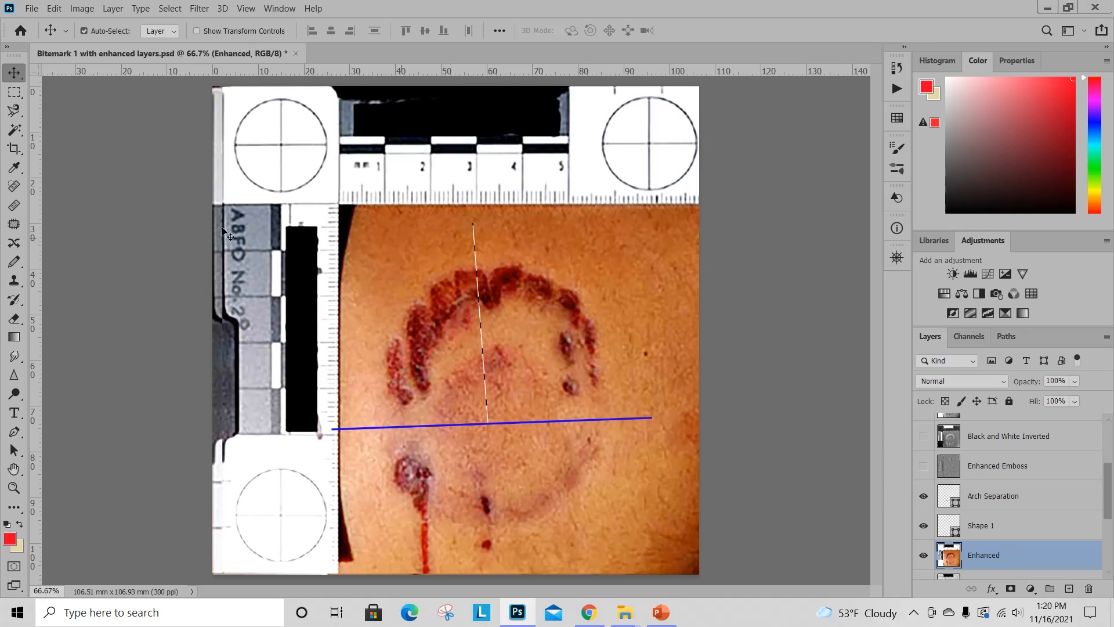
{"action": "left_click", "coordinate": [54, 8]}
{"action": "left_click", "coordinate": [58, 15]}
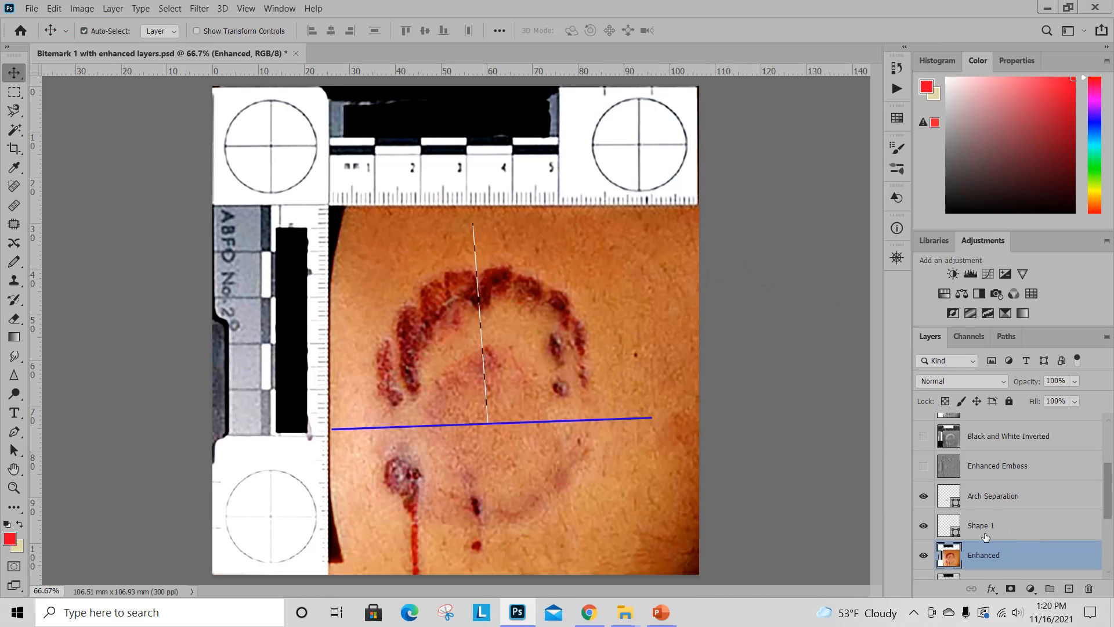
Select the dashed line's Shape 1 layer, nudge the line slightly to the right, and show its properties.
{"action": "left_click", "coordinate": [1032, 526]}
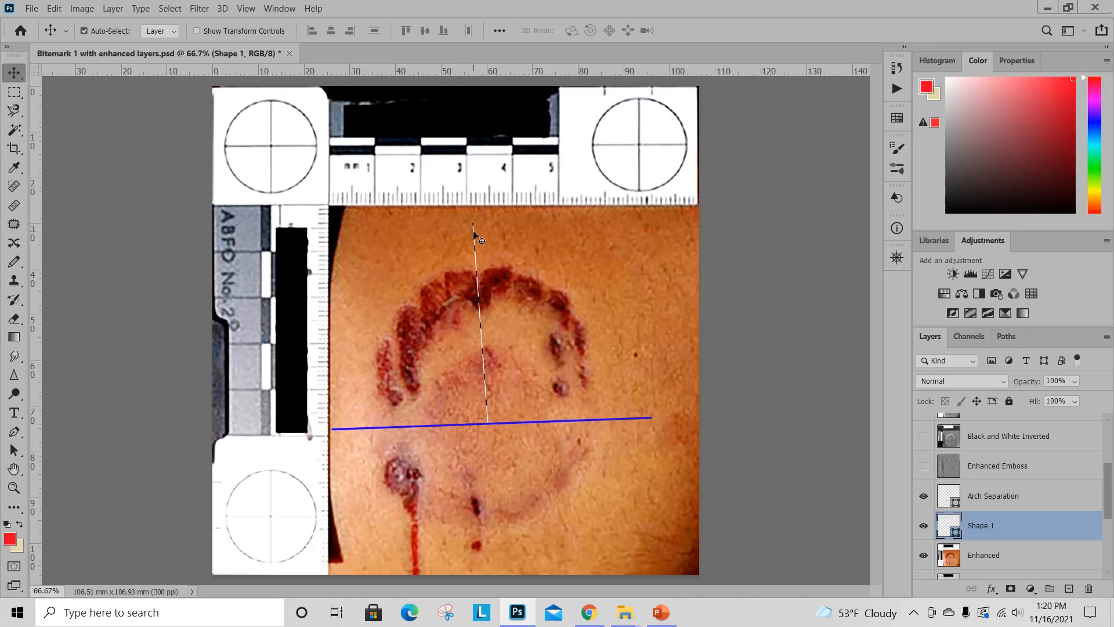
{"action": "mouse_move", "coordinate": [474, 234]}
{"action": "left_mouse_down"}
{"action": "mouse_move", "coordinate": [599, 209]}
{"action": "mouse_move", "coordinate": [557, 224]}
{"action": "mouse_move", "coordinate": [574, 228]}
{"action": "mouse_move", "coordinate": [506, 209]}
{"action": "mouse_move", "coordinate": [512, 246]}
{"action": "mouse_move", "coordinate": [475, 233]}
{"action": "left_mouse_up"}
{"action": "left_click", "coordinate": [1010, 58]}
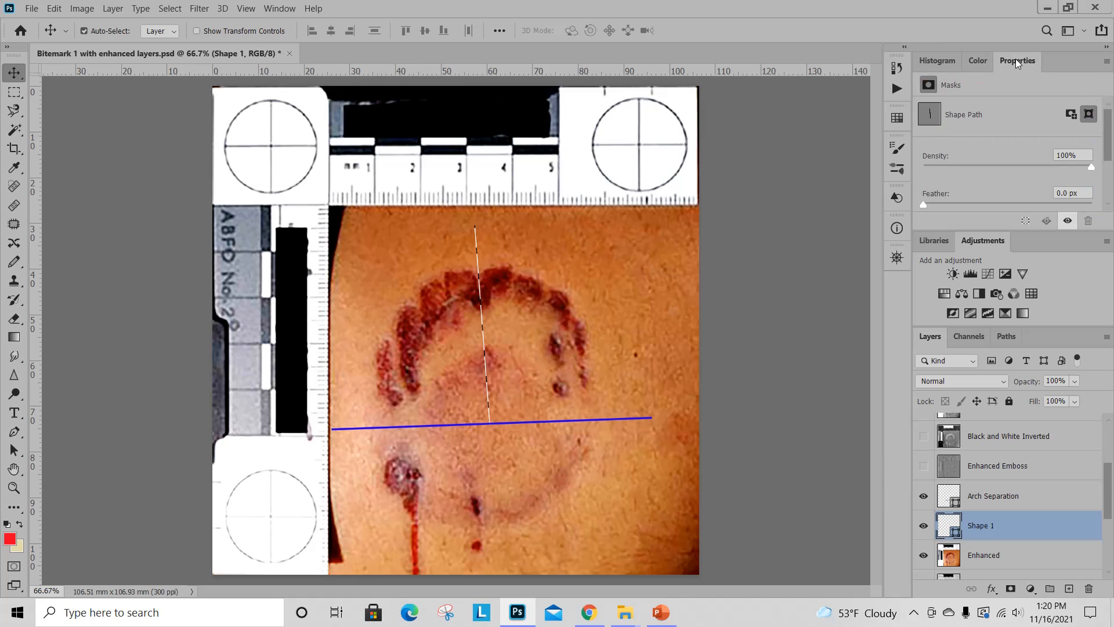
{"action": "left_click_drag", "start_coordinate": [1109, 122], "coordinate": [1107, 75]}
Rename the dashed line's layer as Maxillary Midline.
{"action": "double_click", "coordinate": [980, 525]}
{"action": "type", "text": "Maxillary Midline"}
{"action": "key", "text": "Return"}
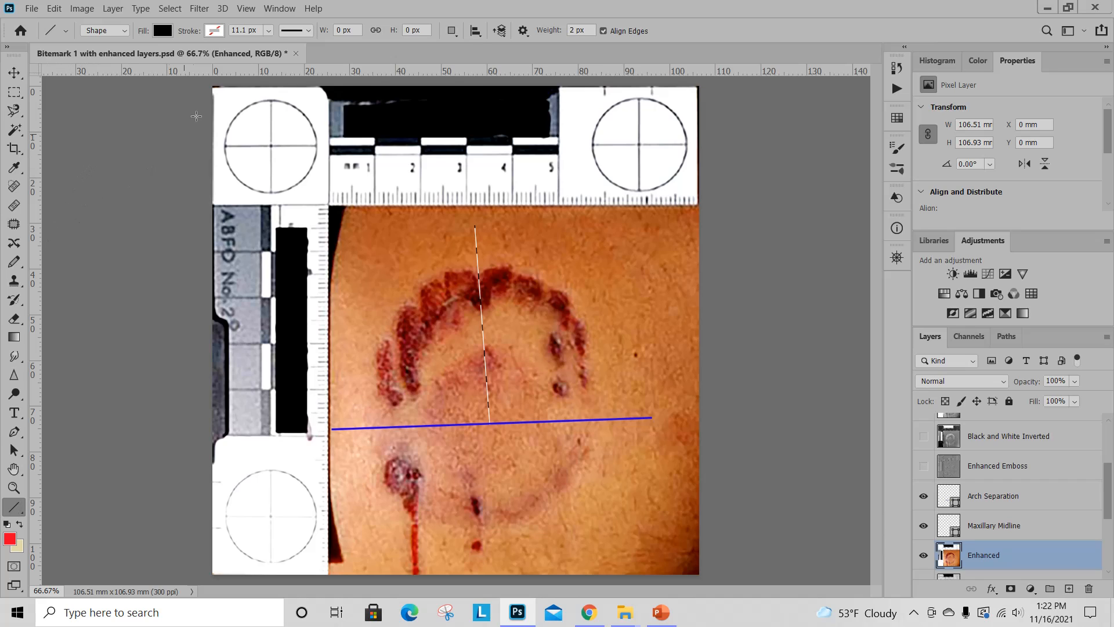
Draw a solid black 2 px line without stroke, about 380 px tall, from the arch separation line down through the lower arch.
{"action": "left_click", "coordinate": [296, 30]}
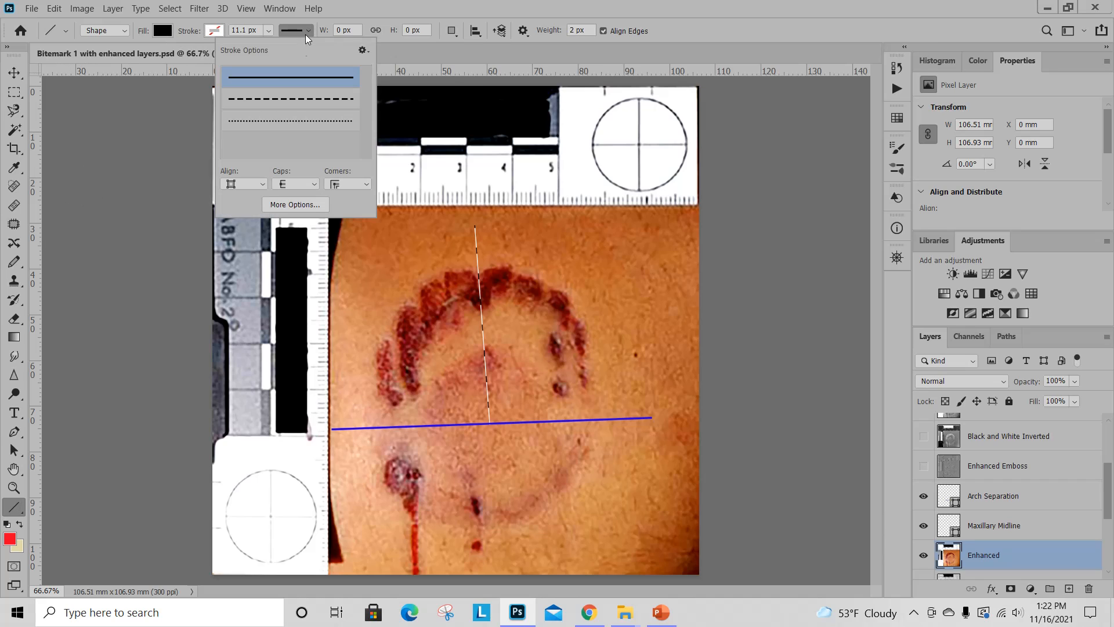
{"action": "left_click", "coordinate": [293, 35]}
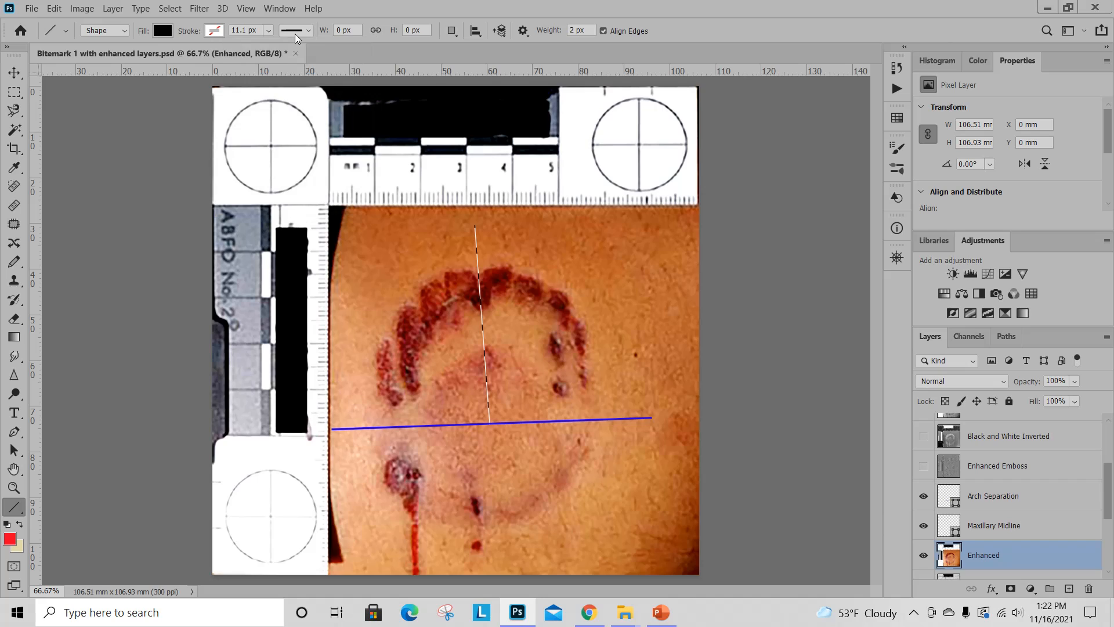
{"action": "left_click", "coordinate": [214, 31]}
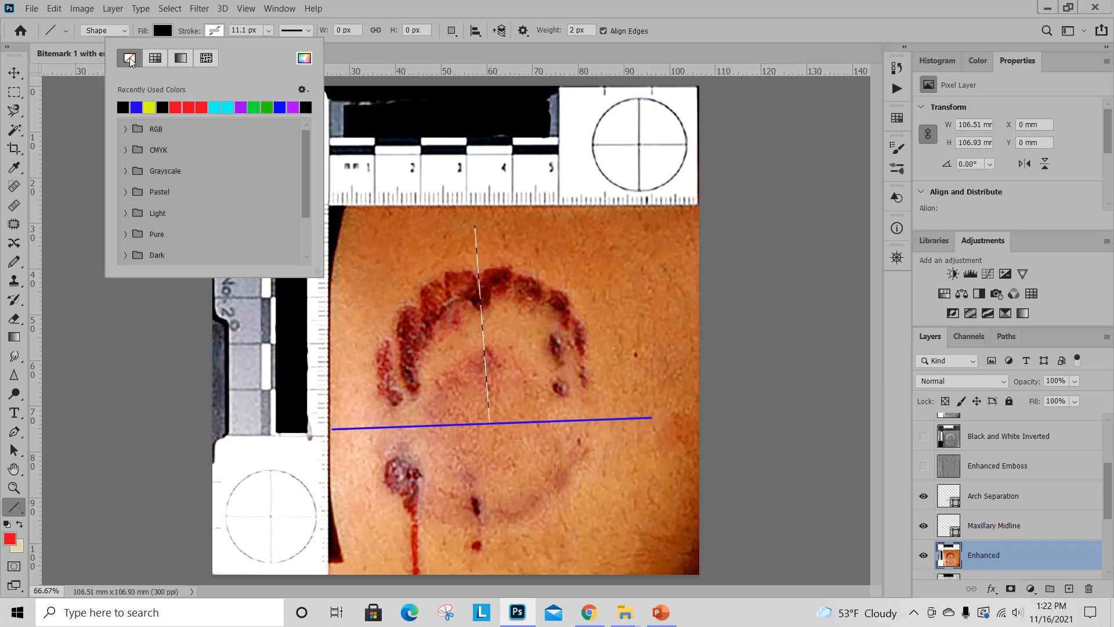
{"action": "left_click", "coordinate": [354, 14]}
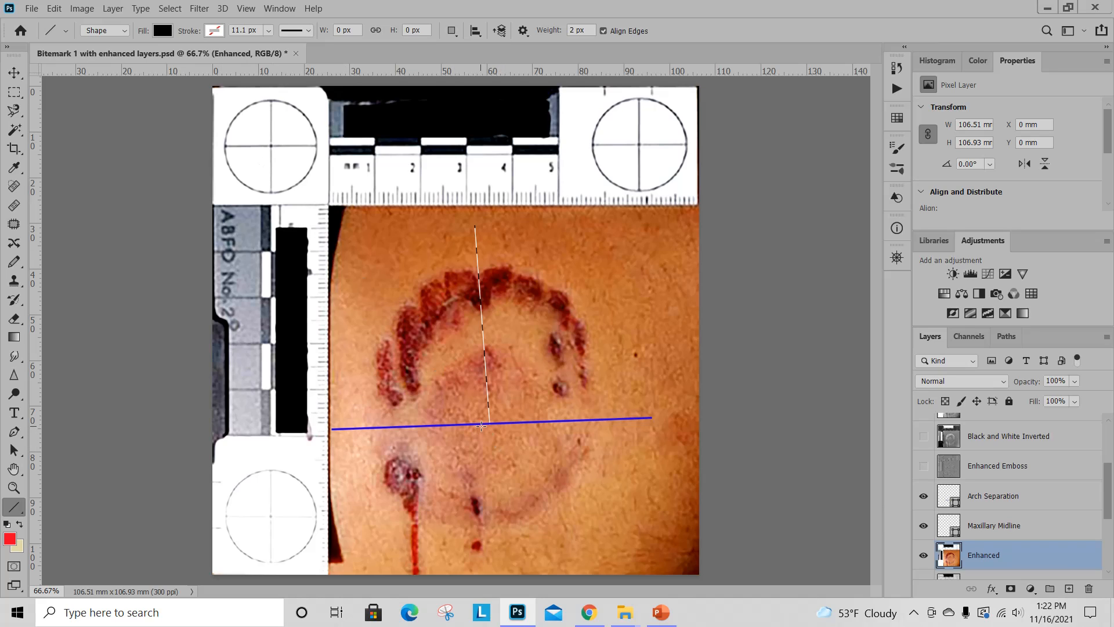
{"action": "left_click_drag", "start_coordinate": [480, 424], "coordinate": [491, 571]}
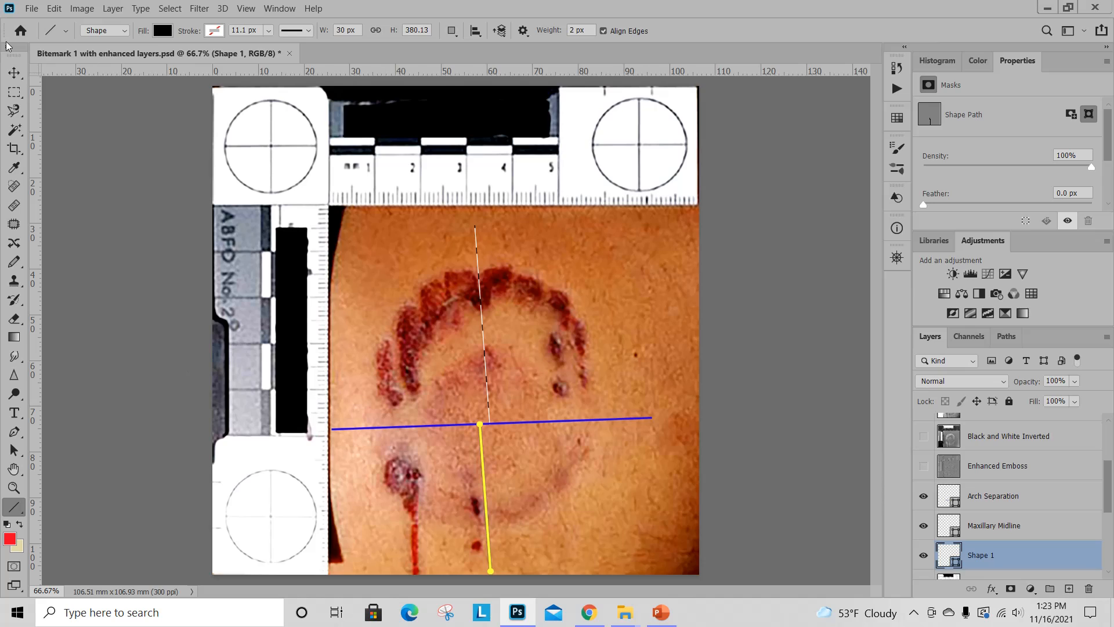
{"action": "left_click", "coordinate": [14, 72]}
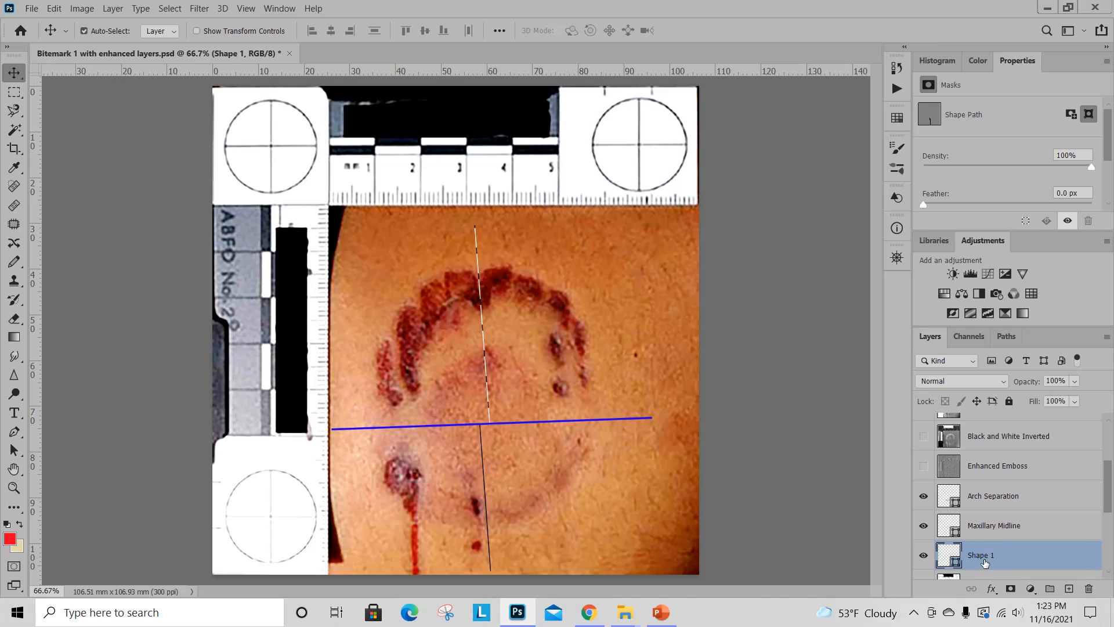
Rename the lower black line's layer as Mandibular Midline.
{"action": "double_click", "coordinate": [985, 559]}
{"action": "type", "text": "Mandibular Midline"}
{"action": "key", "text": "Return"}
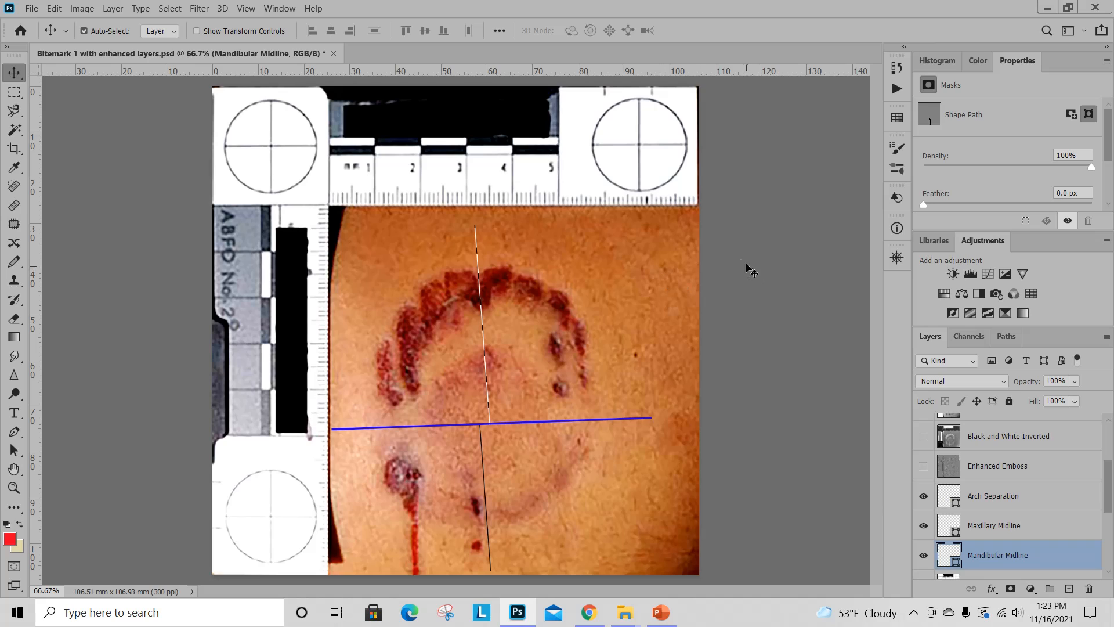
Activate the Horizontal Type tool and select the Enhanced layer as the place for the tooth numbers.
{"action": "left_click", "coordinate": [14, 414]}
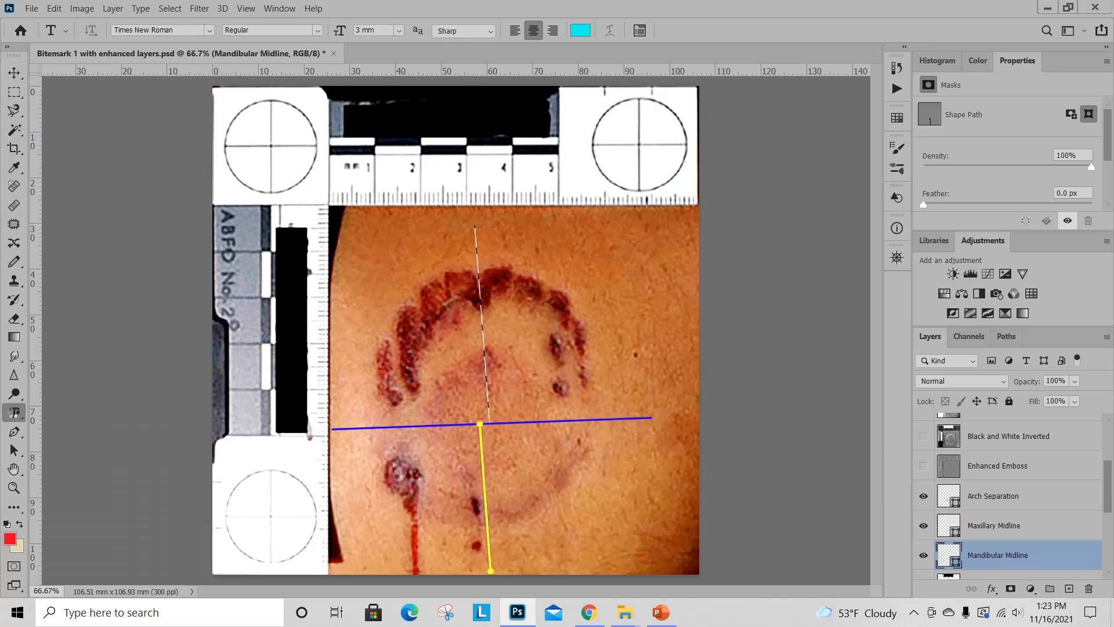
{"action": "right_click", "coordinate": [15, 414]}
{"action": "left_click", "coordinate": [15, 414]}
{"action": "scroll", "coordinate": [1027, 488], "scroll_direction": "down", "scroll_amount": 3}
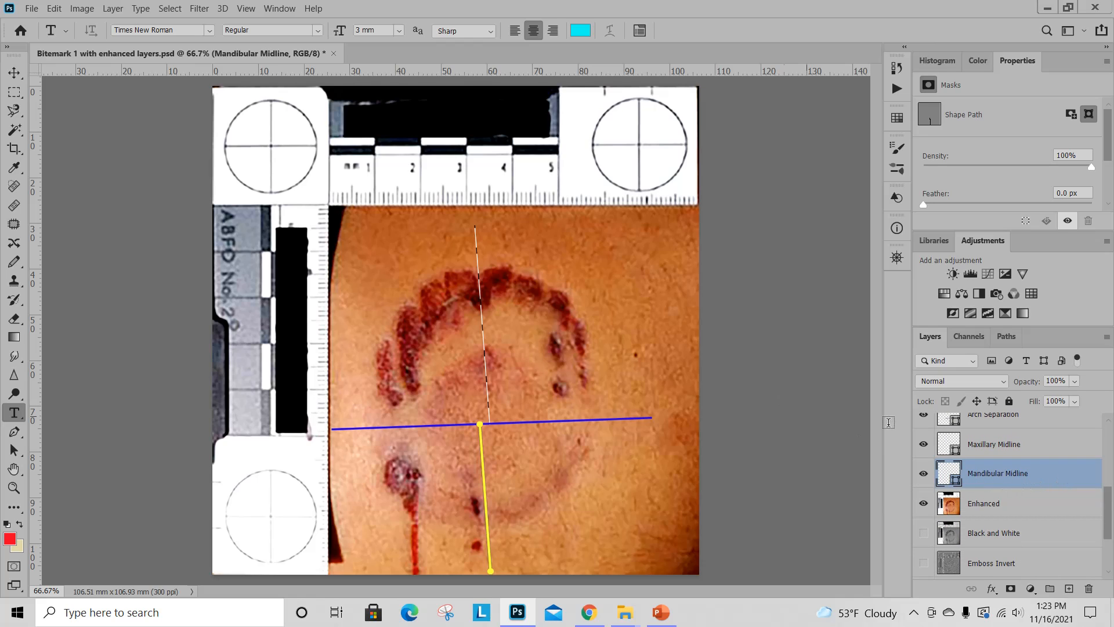
{"action": "left_click", "coordinate": [994, 506]}
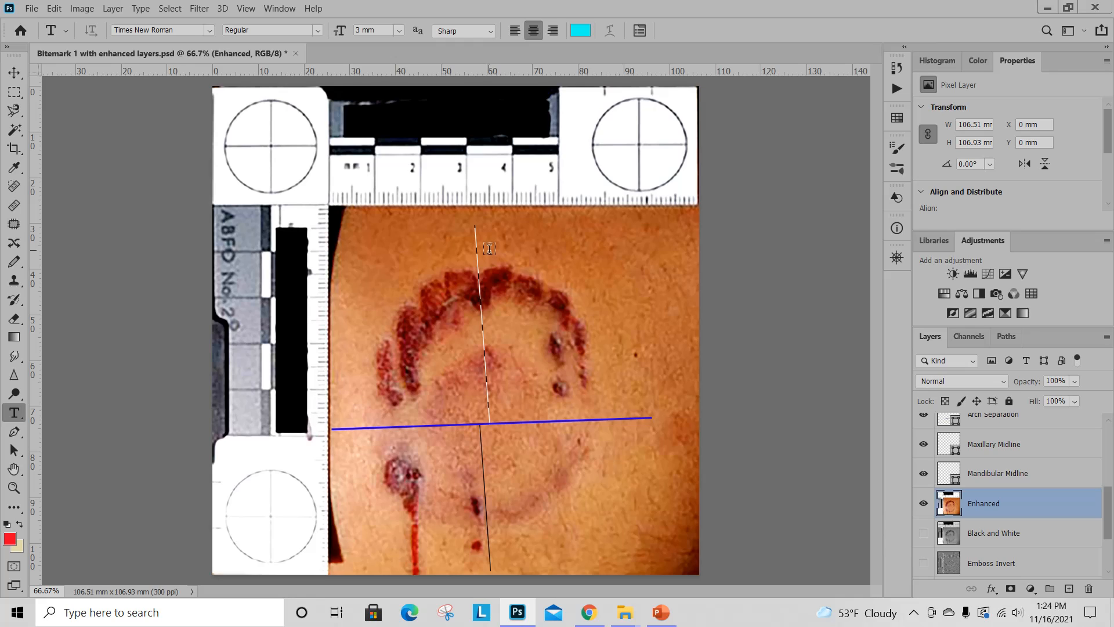
{"action": "left_click_drag", "start_coordinate": [491, 248], "coordinate": [489, 250]}
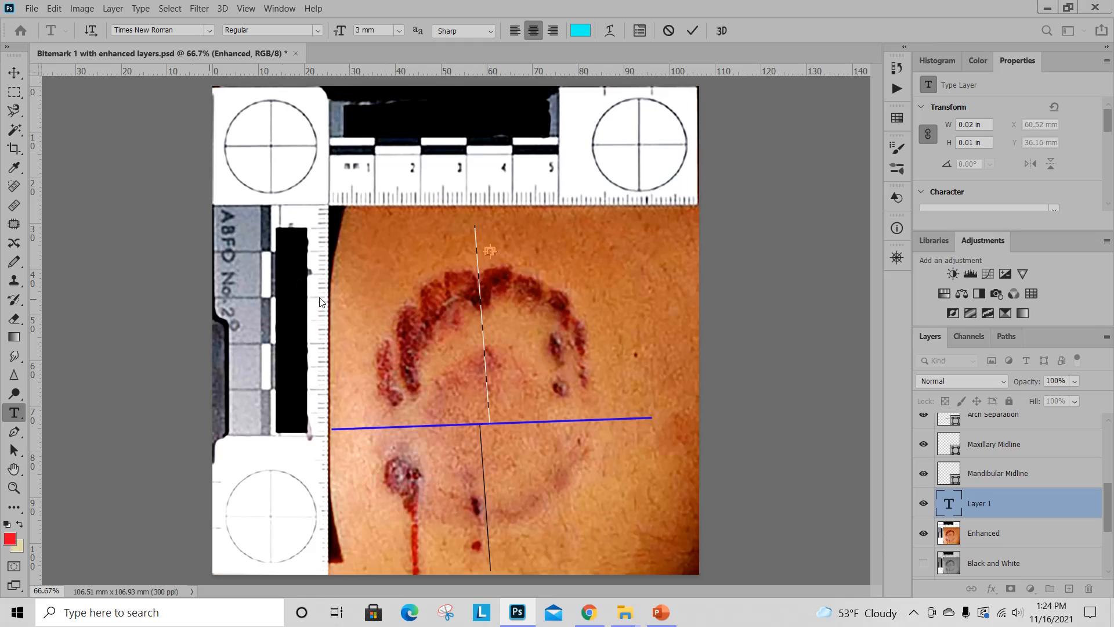
{"action": "left_click", "coordinate": [981, 502]}
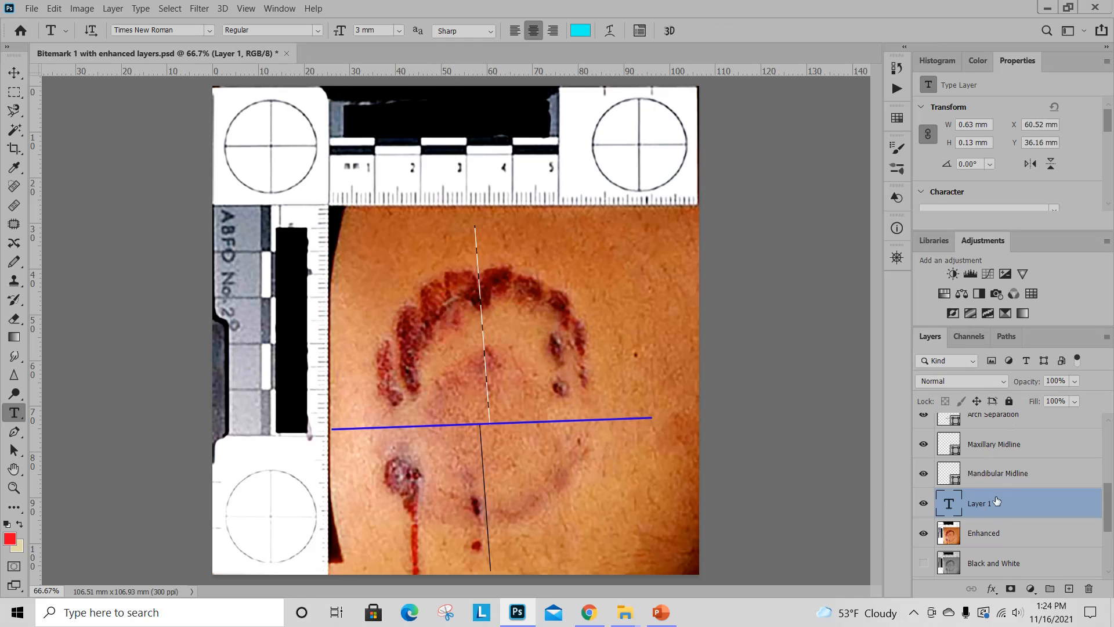
{"action": "right_click", "coordinate": [996, 500]}
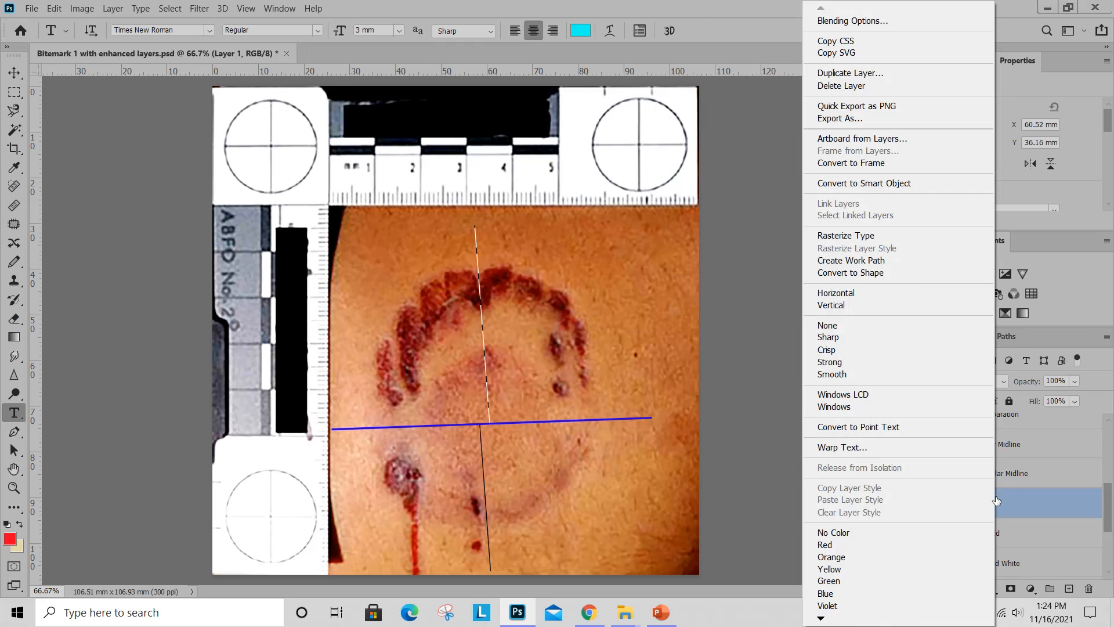
{"action": "left_click", "coordinate": [869, 87]}
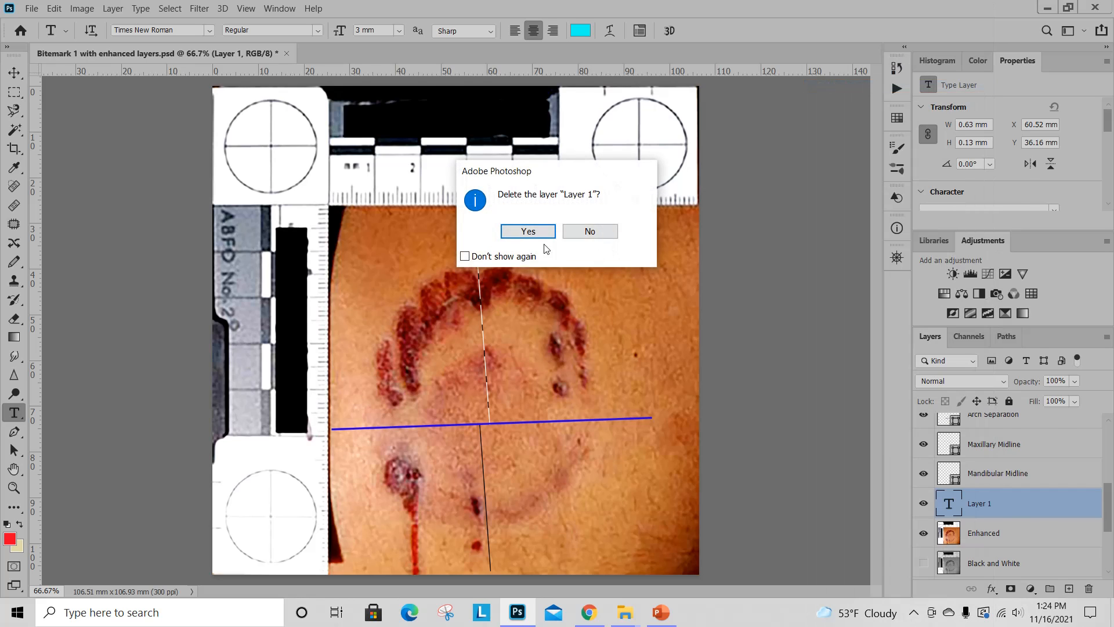
{"action": "left_click", "coordinate": [546, 234]}
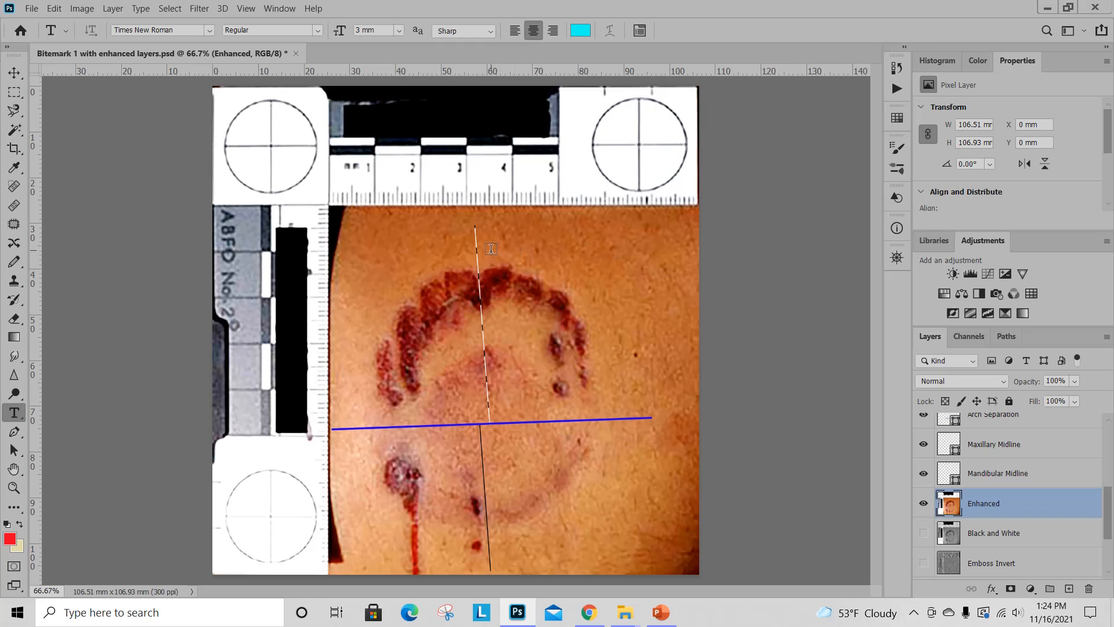
Draw a text box about 9 × 7 mm above the upper arch, just right of the maxillary midline, and enter 8.
{"action": "left_click_drag", "start_coordinate": [481, 235], "coordinate": [519, 266]}
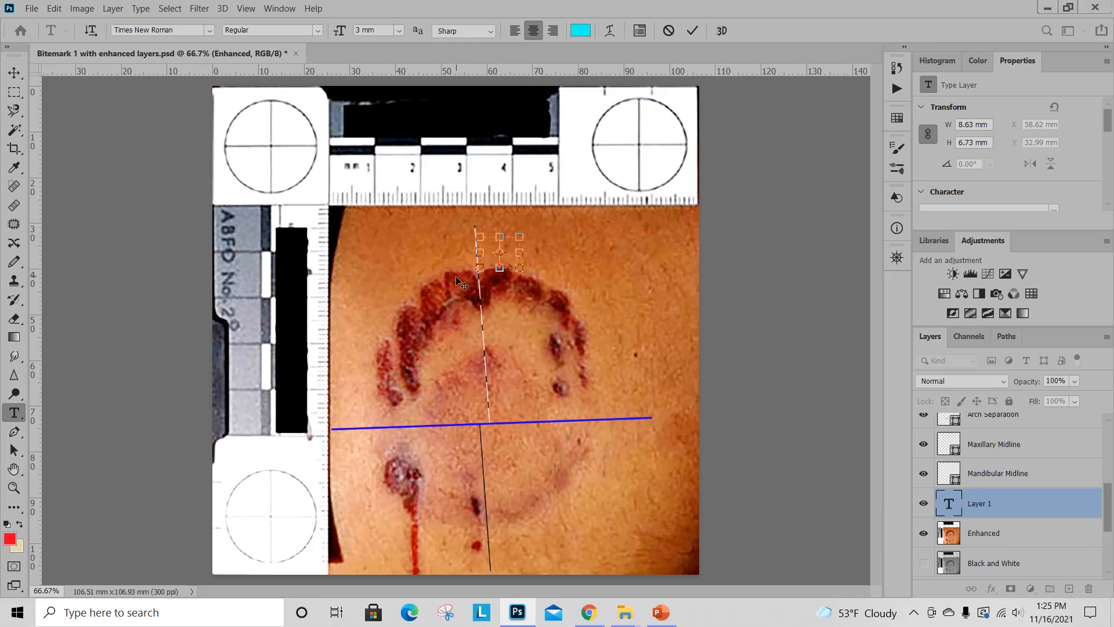
{"action": "type", "text": "S"}
Try to set the text colour to black without highlighting the 8.
{"action": "left_click", "coordinate": [578, 31]}
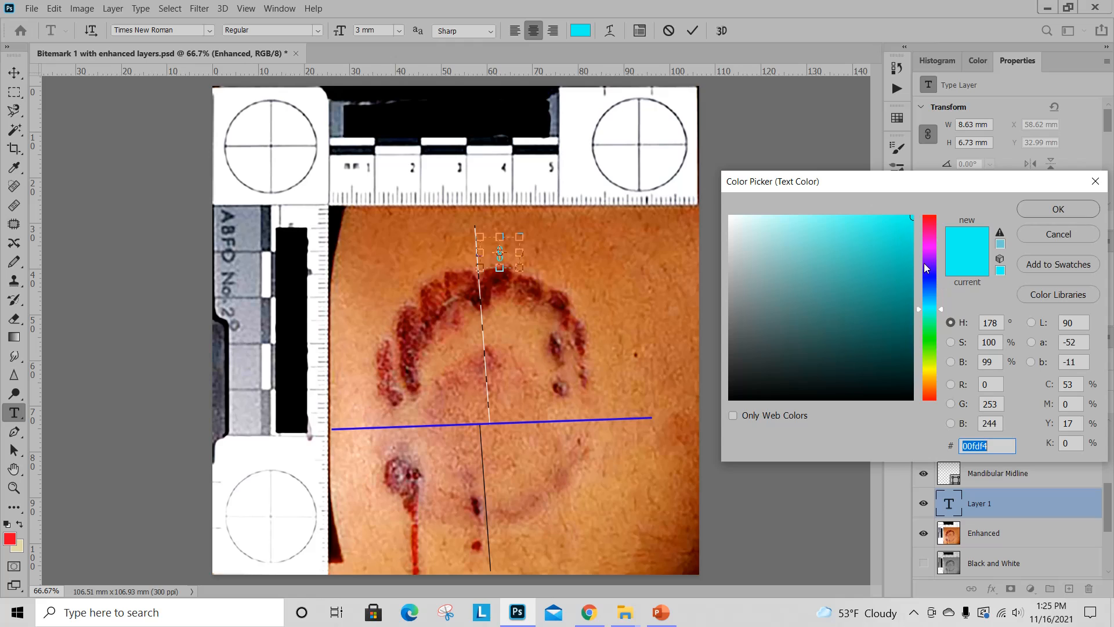
{"action": "left_click", "coordinate": [931, 277]}
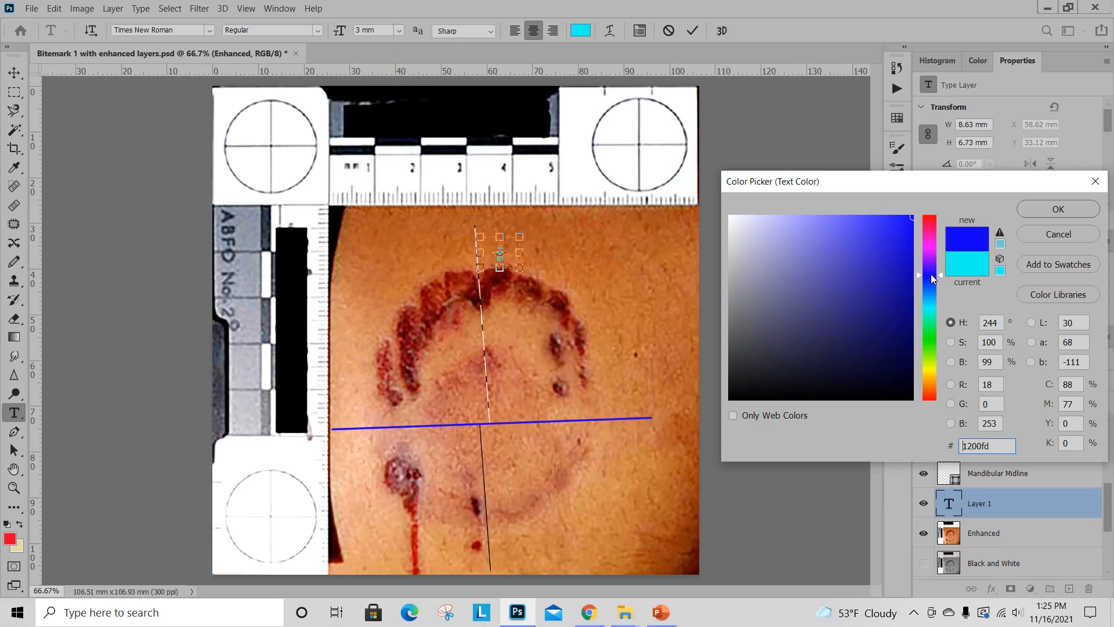
{"action": "mouse_move", "coordinate": [873, 281]}
{"action": "left_mouse_down"}
{"action": "mouse_move", "coordinate": [844, 286]}
{"action": "mouse_move", "coordinate": [903, 233]}
{"action": "mouse_move", "coordinate": [852, 253]}
{"action": "mouse_move", "coordinate": [802, 310]}
{"action": "left_mouse_up"}
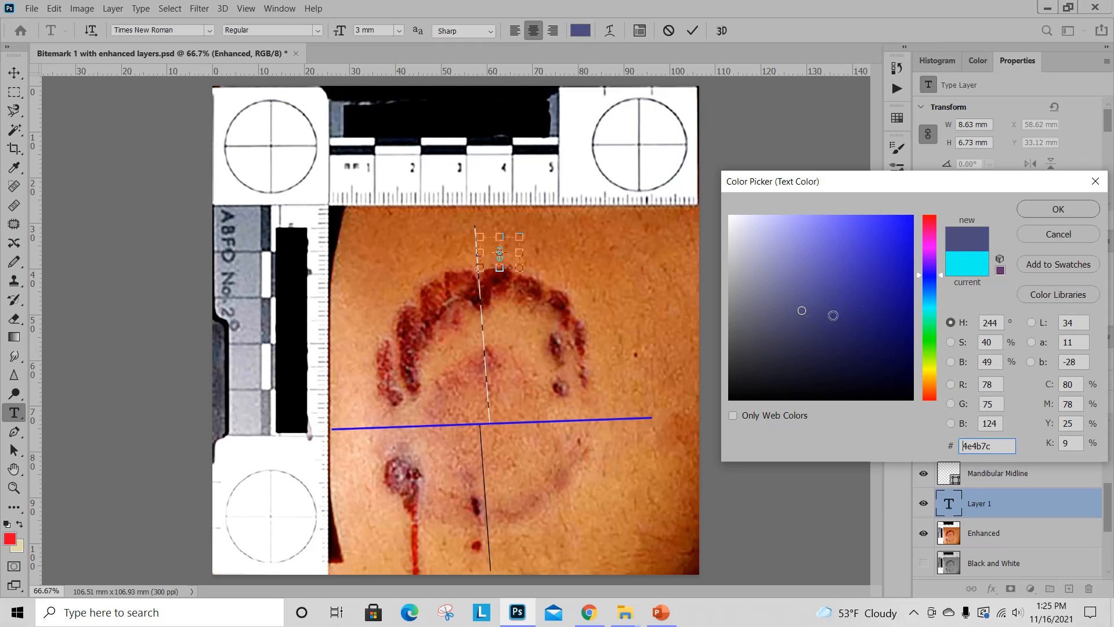
{"action": "left_click", "coordinate": [933, 305]}
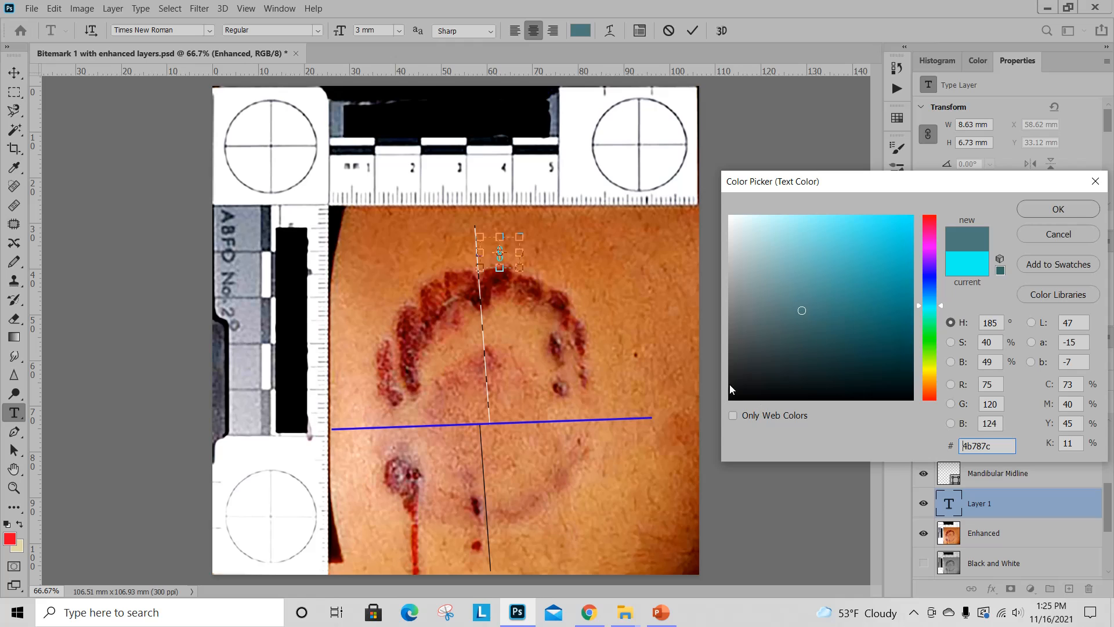
{"action": "left_click_drag", "start_coordinate": [748, 386], "coordinate": [729, 399]}
{"action": "left_click", "coordinate": [1066, 210]}
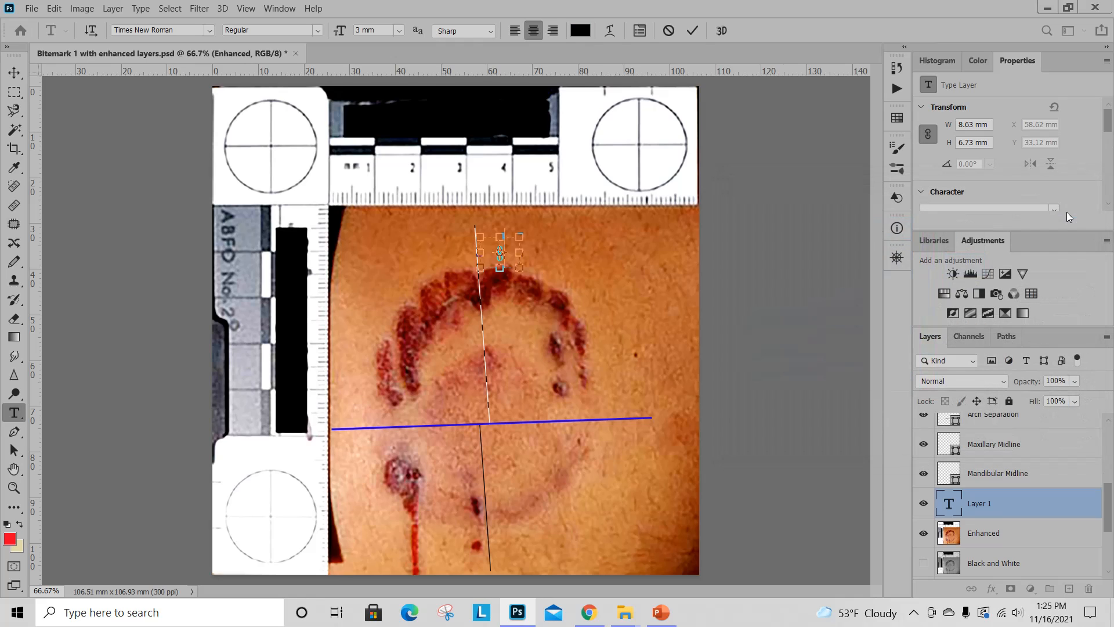
Highlight the 8 in its text box and set its colour to black.
{"action": "left_click_drag", "start_coordinate": [506, 257], "coordinate": [494, 252]}
{"action": "left_click", "coordinate": [581, 31]}
{"action": "left_click", "coordinate": [735, 394]}
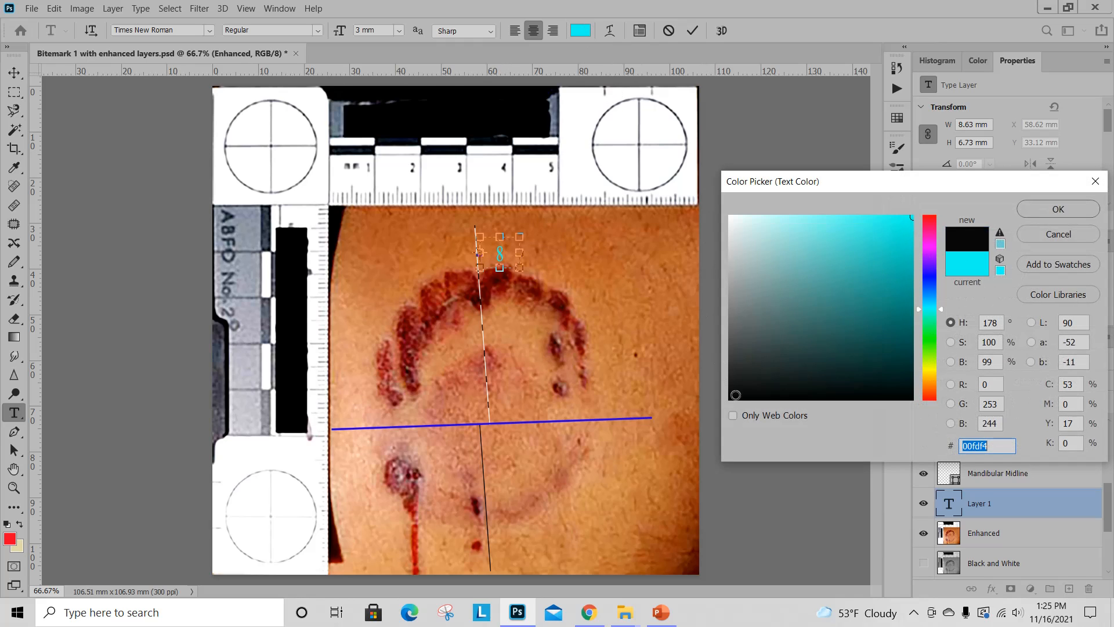
{"action": "left_click", "coordinate": [1063, 210]}
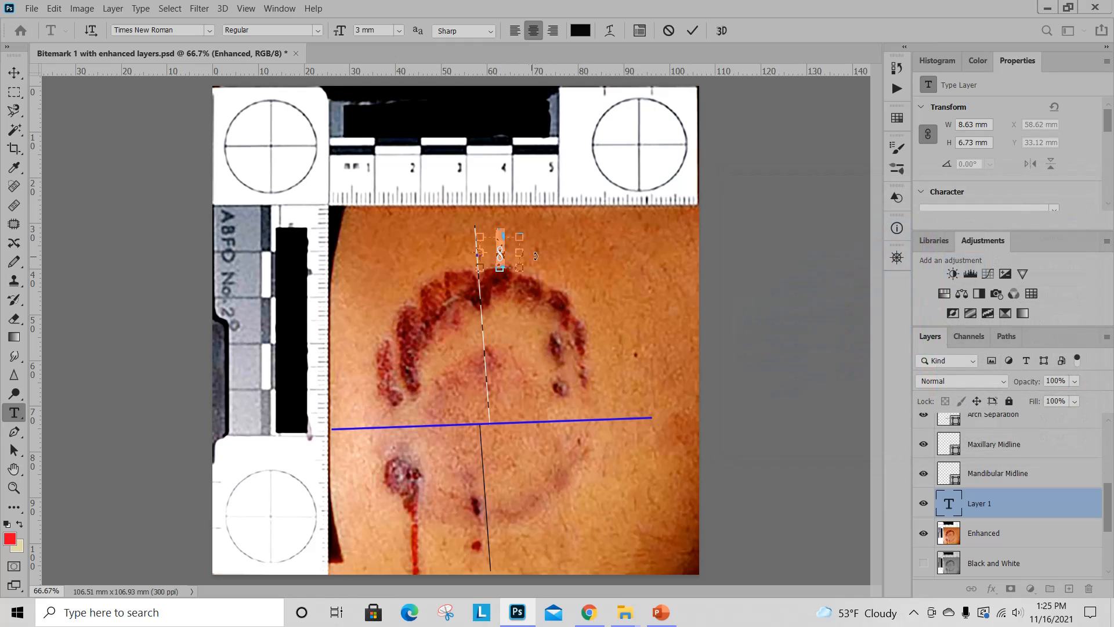
Highlight the 8 again and set its font to Times New Roman in the Regular style.
{"action": "left_click", "coordinate": [497, 265]}
{"action": "left_click_drag", "start_coordinate": [506, 252], "coordinate": [487, 252]}
{"action": "left_click", "coordinate": [209, 32]}
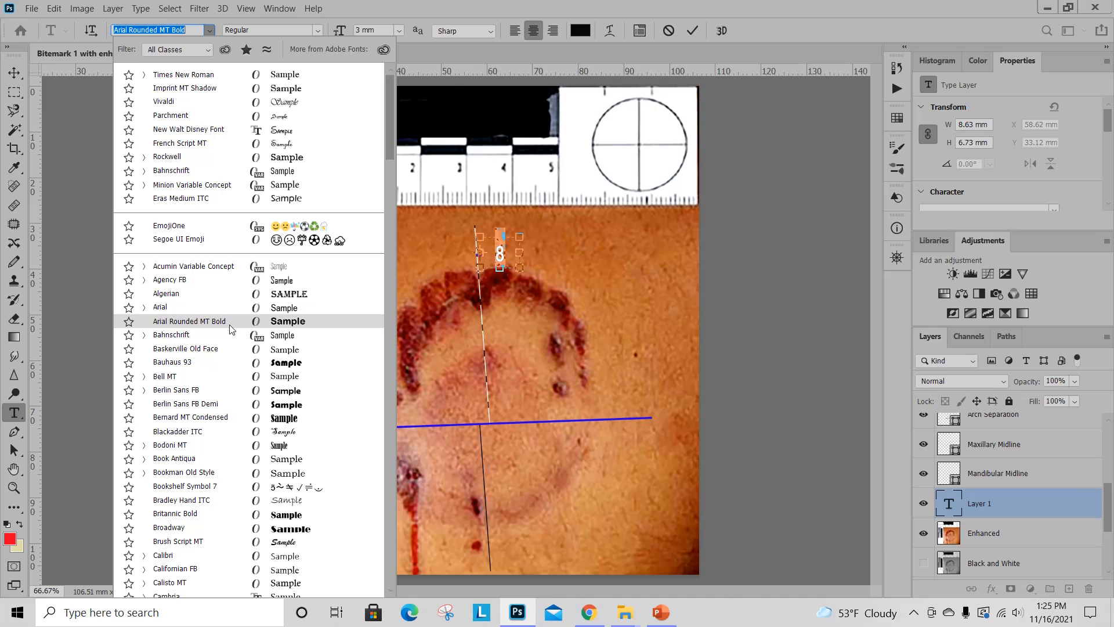
{"action": "left_click", "coordinate": [214, 69]}
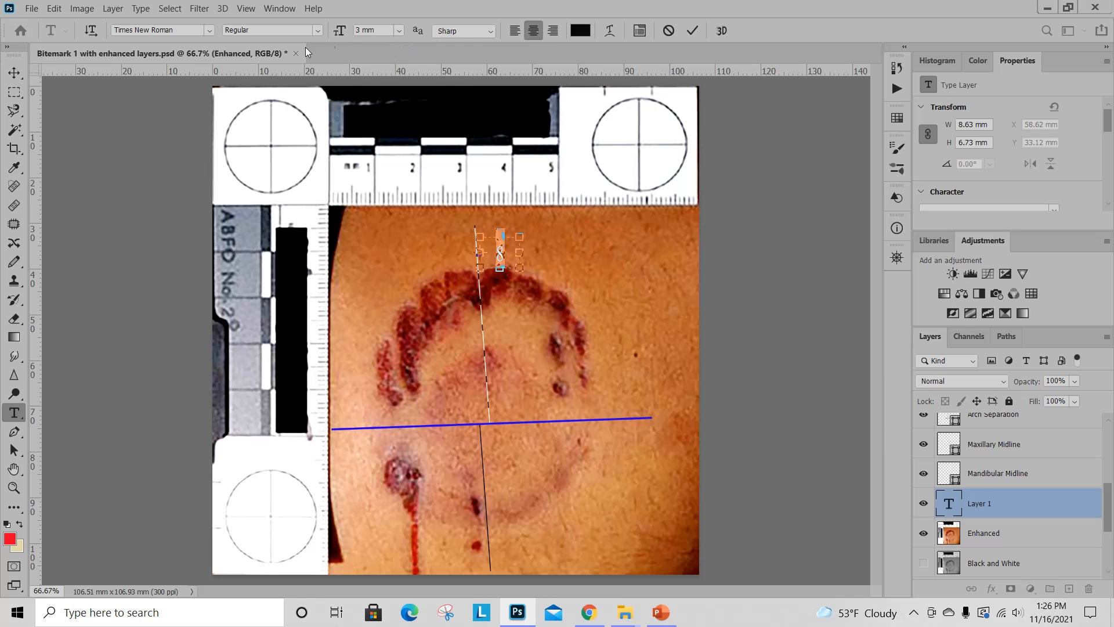
{"action": "left_click", "coordinate": [318, 31]}
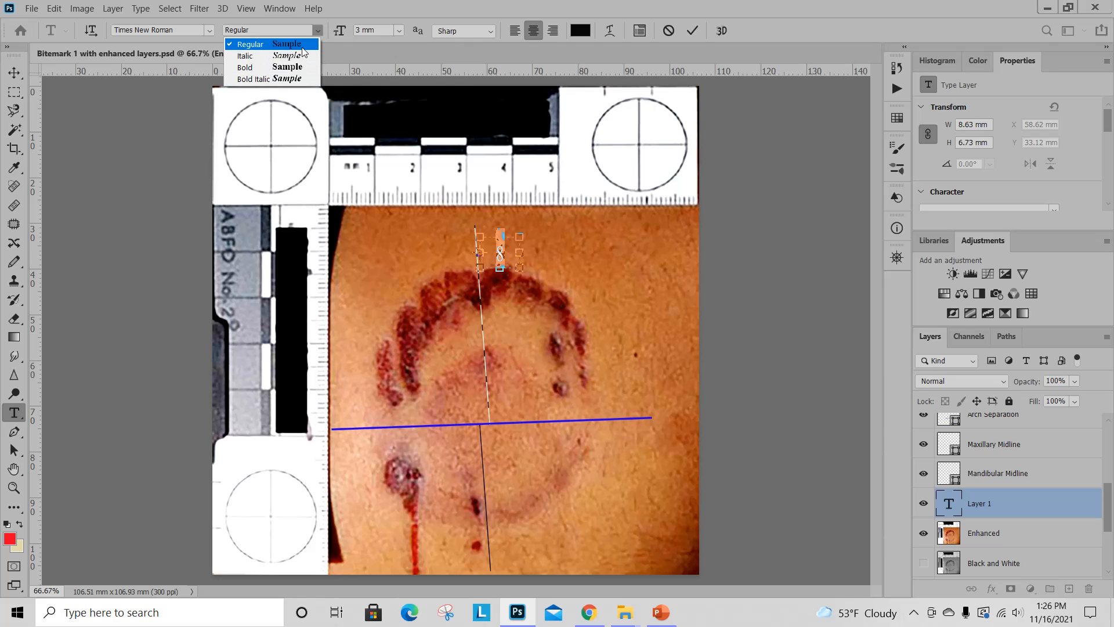
{"action": "left_click", "coordinate": [283, 45]}
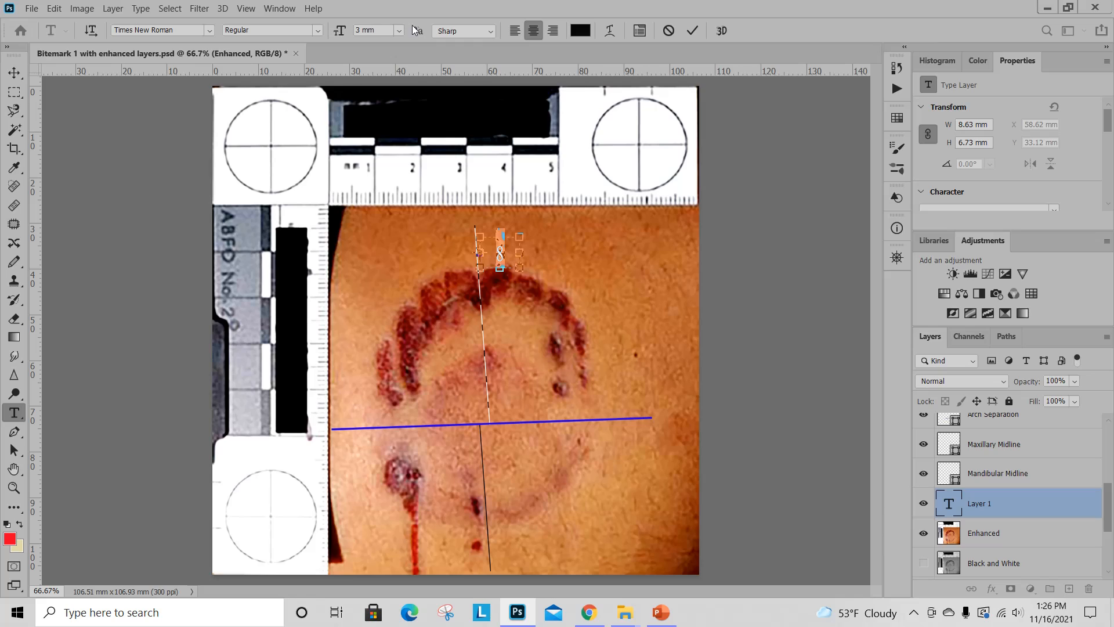
Set the 8's text size to 4 mm and move the number slightly up and closer to the maxillary midline.
{"action": "left_click", "coordinate": [399, 31]}
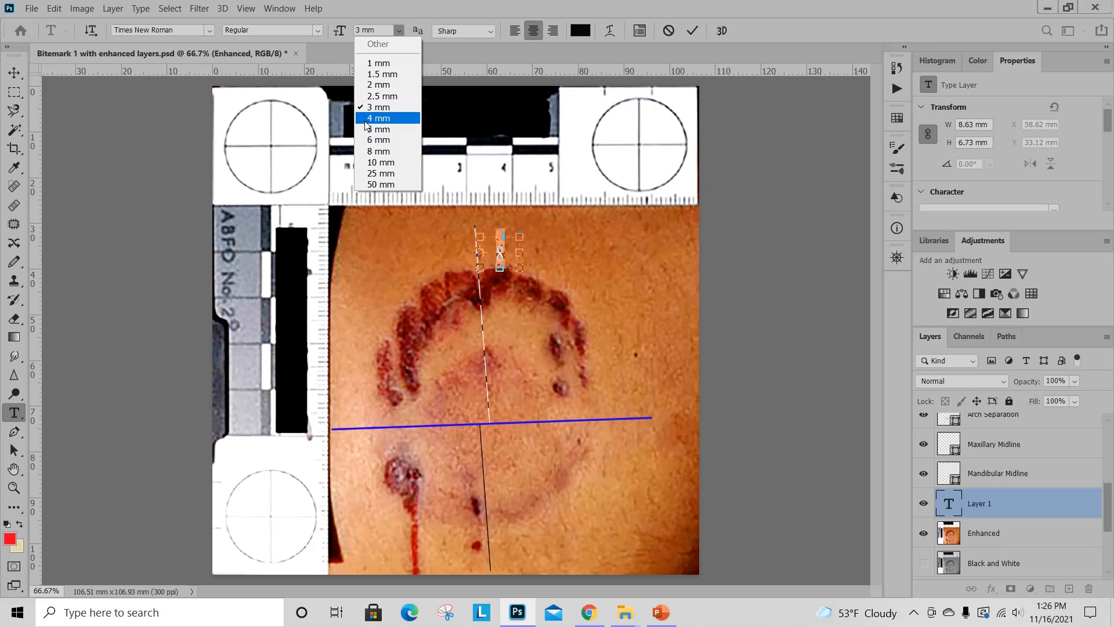
{"action": "left_click", "coordinate": [370, 151]}
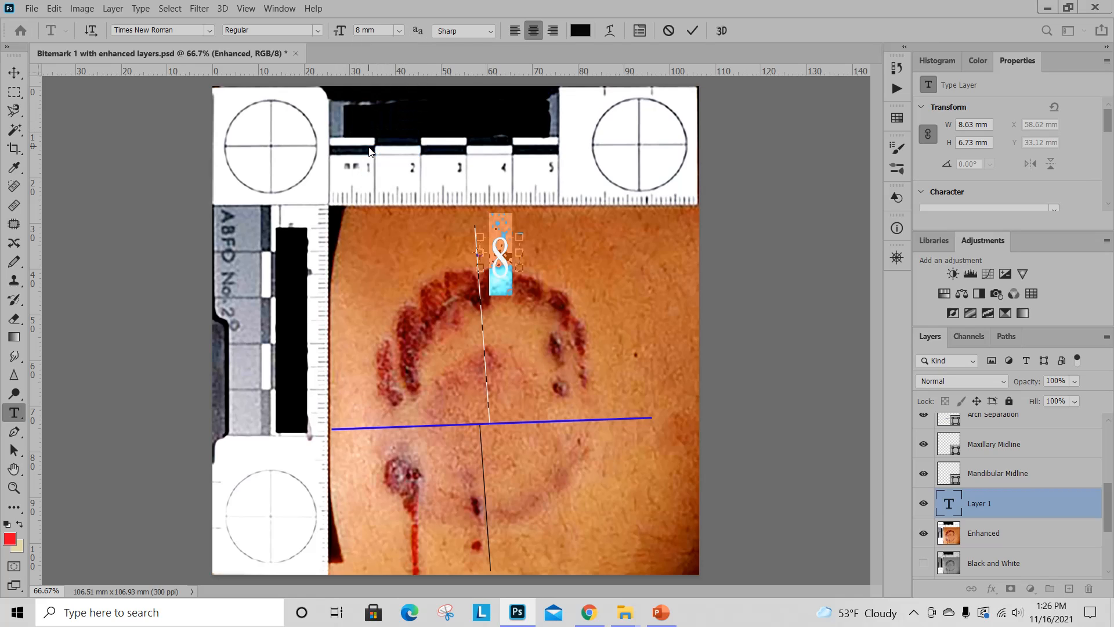
{"action": "left_click", "coordinate": [398, 30]}
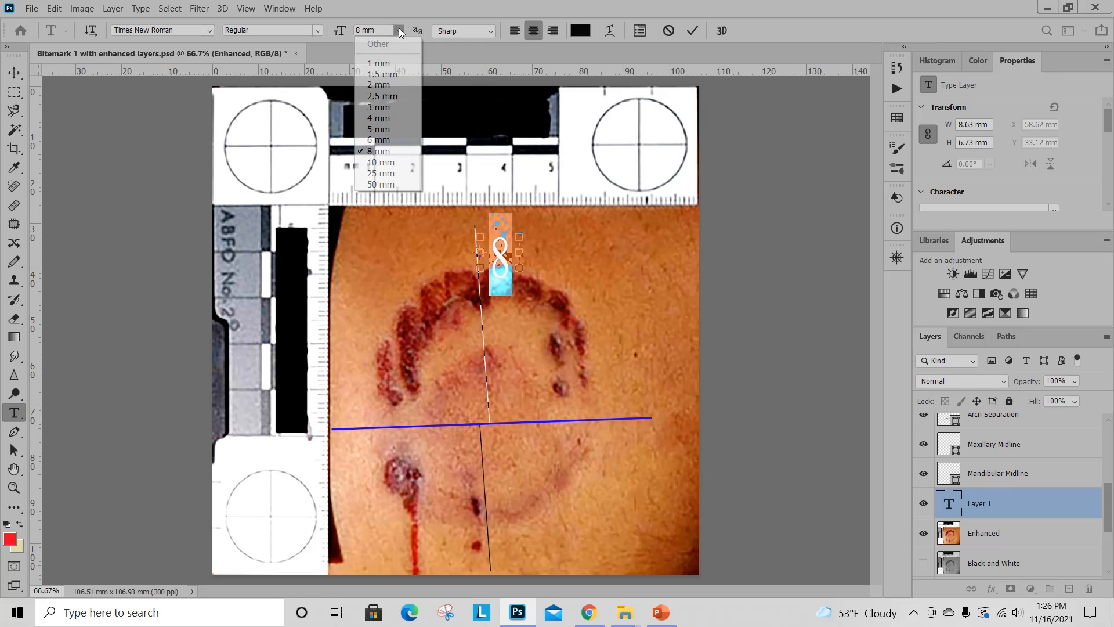
{"action": "left_click", "coordinate": [369, 109]}
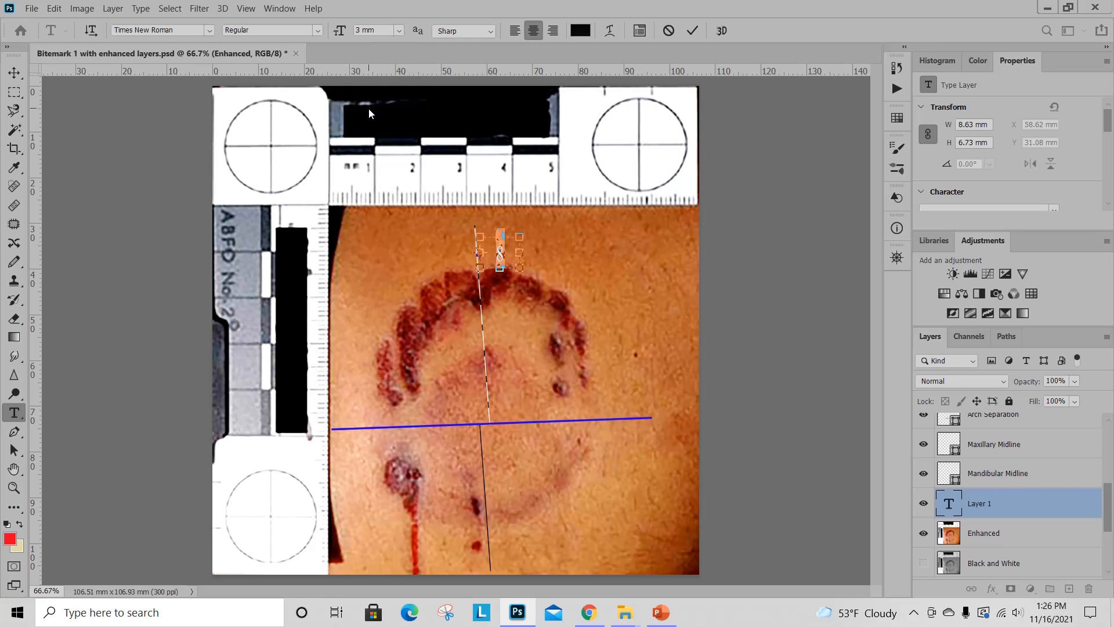
{"action": "left_click", "coordinate": [398, 31]}
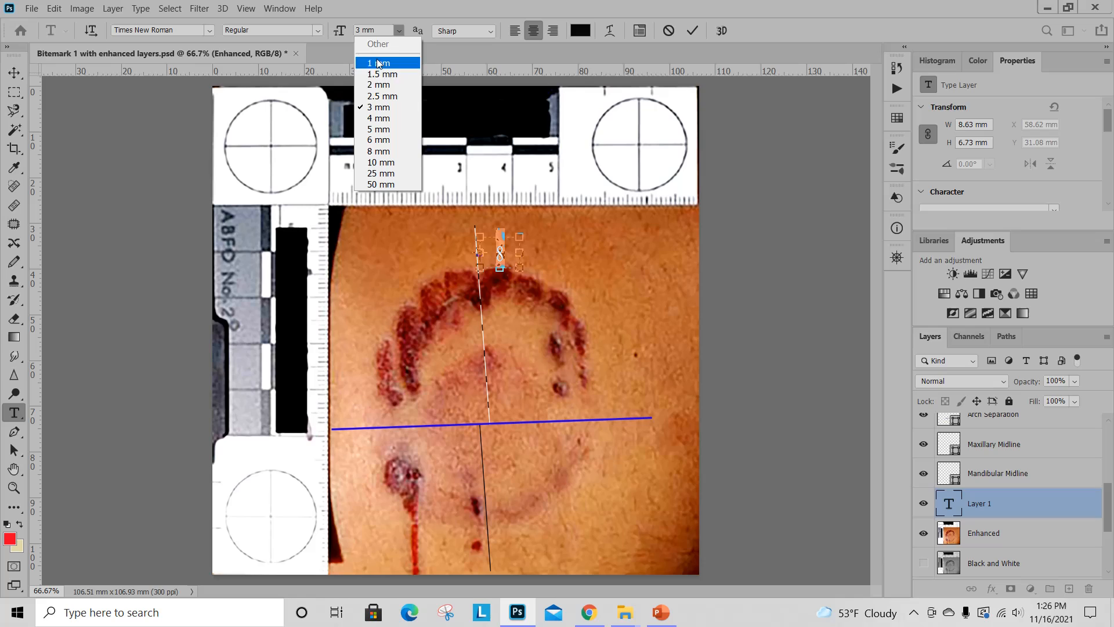
{"action": "left_click", "coordinate": [371, 116]}
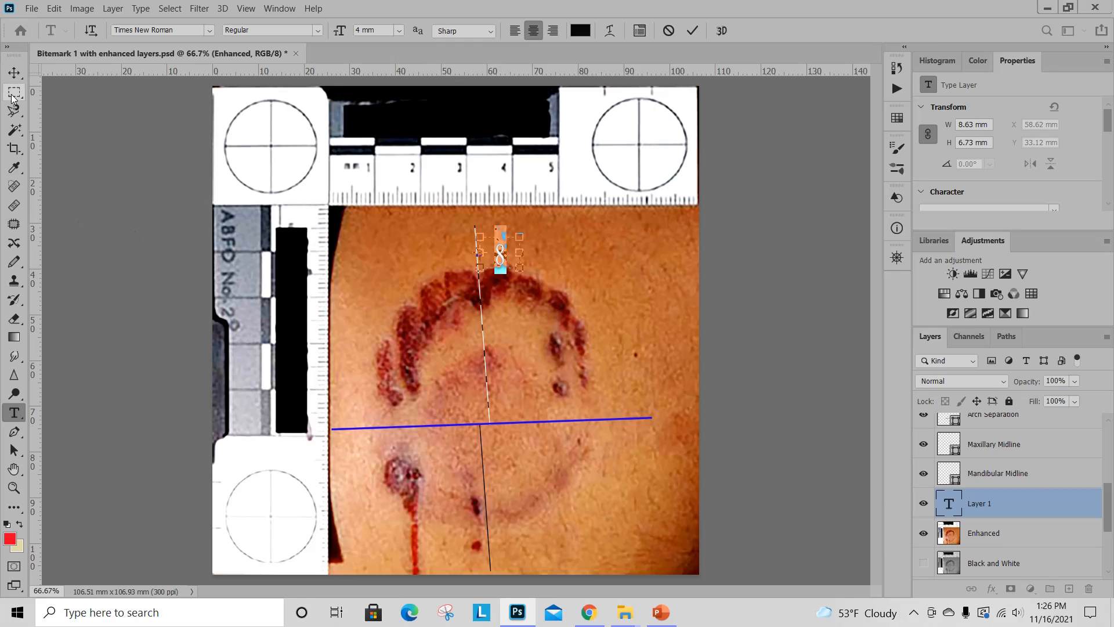
{"action": "left_click", "coordinate": [14, 73]}
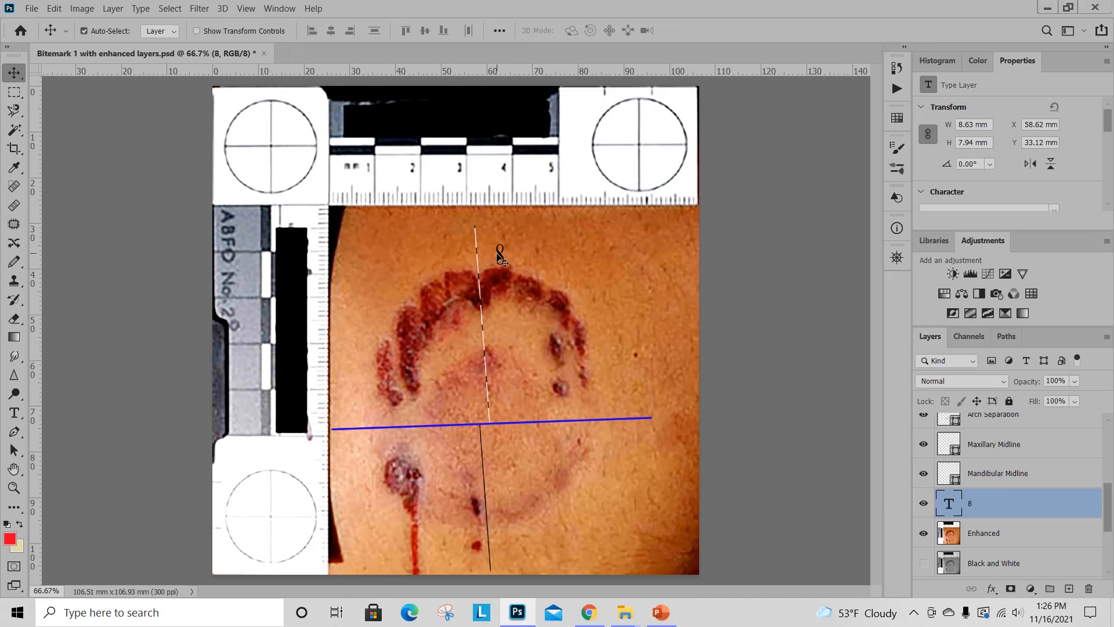
{"action": "mouse_move", "coordinate": [503, 261]}
{"action": "left_mouse_down"}
{"action": "mouse_move", "coordinate": [551, 265]}
{"action": "mouse_move", "coordinate": [497, 249]}
{"action": "left_mouse_up"}
Add a 9 above the Enhanced layer in a text box about 8 × 7 mm left of the maxillary midline, and align it beside the 8.
{"action": "left_click", "coordinate": [957, 536]}
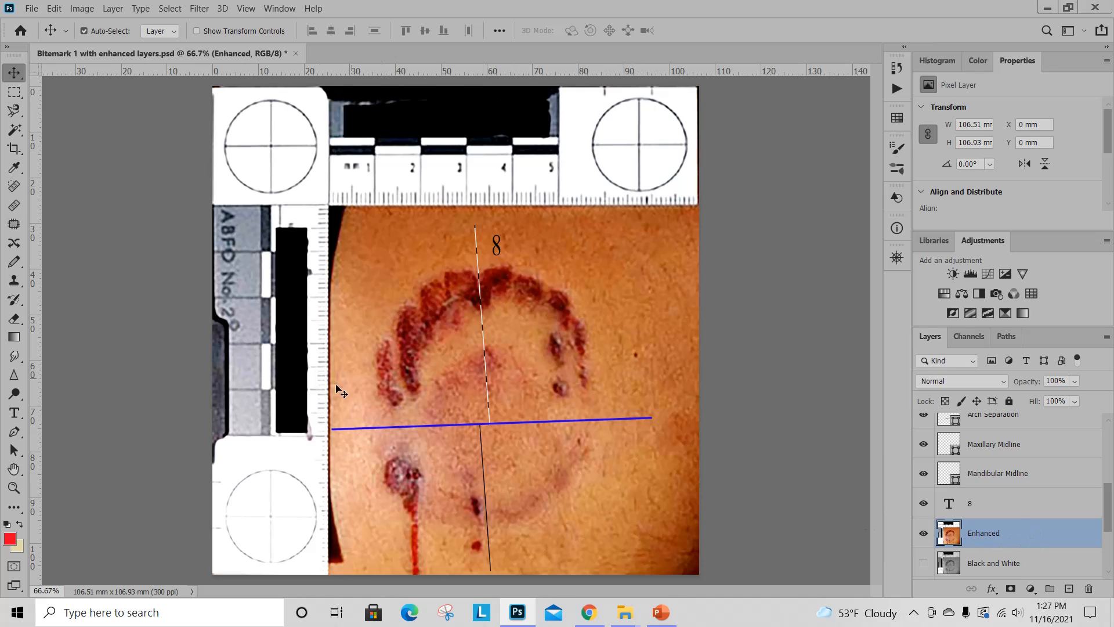
{"action": "left_click", "coordinate": [18, 412]}
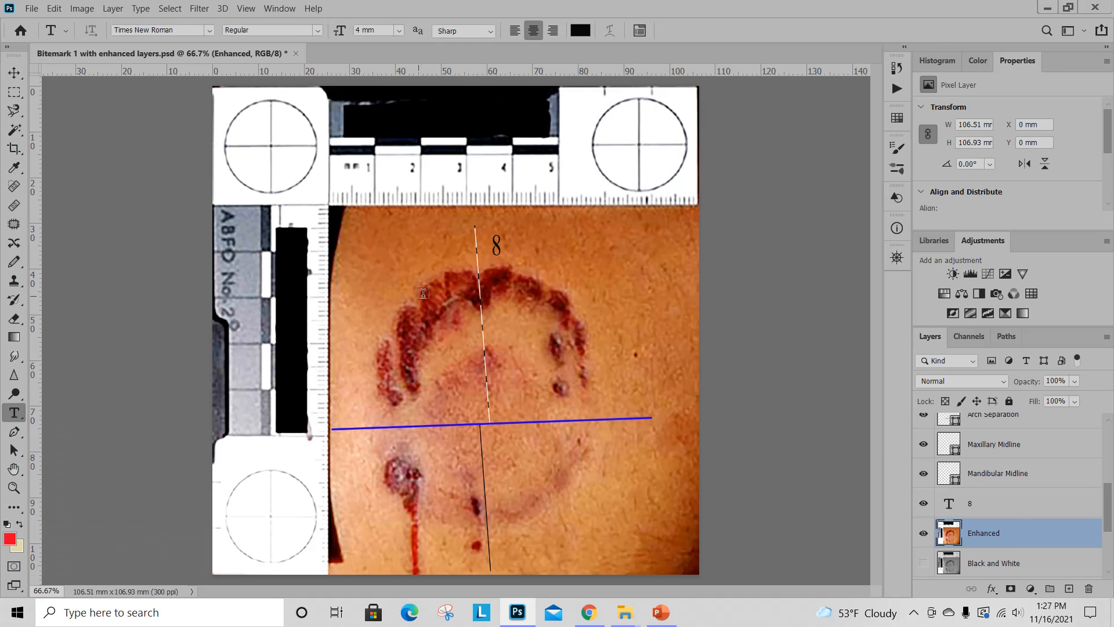
{"action": "left_click_drag", "start_coordinate": [438, 245], "coordinate": [476, 266]}
{"action": "type", "text": "9"}
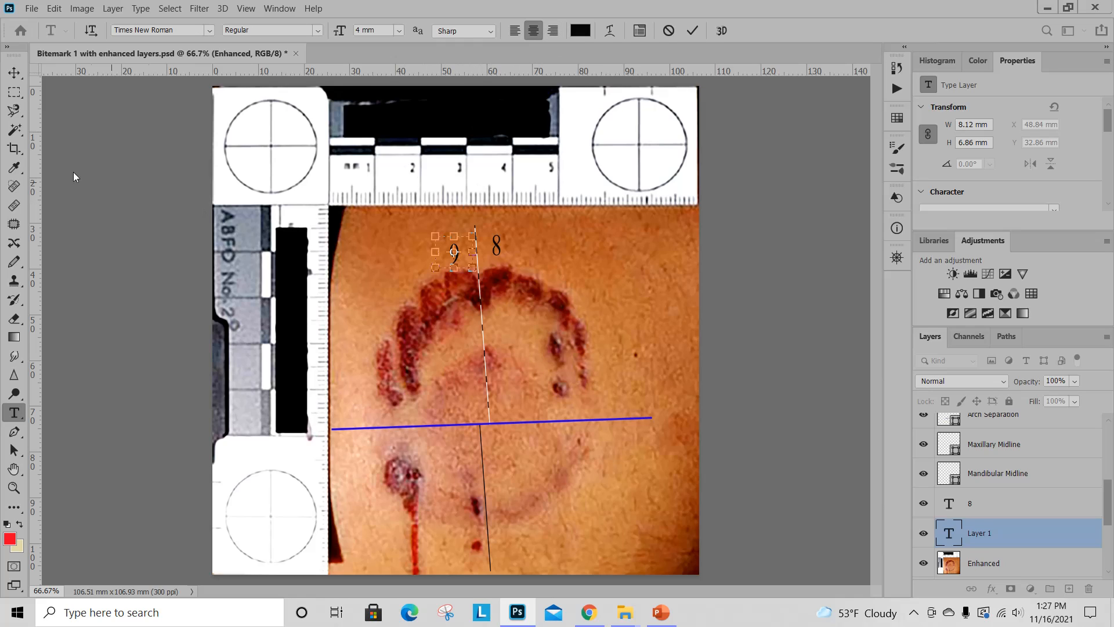
{"action": "left_click", "coordinate": [14, 73]}
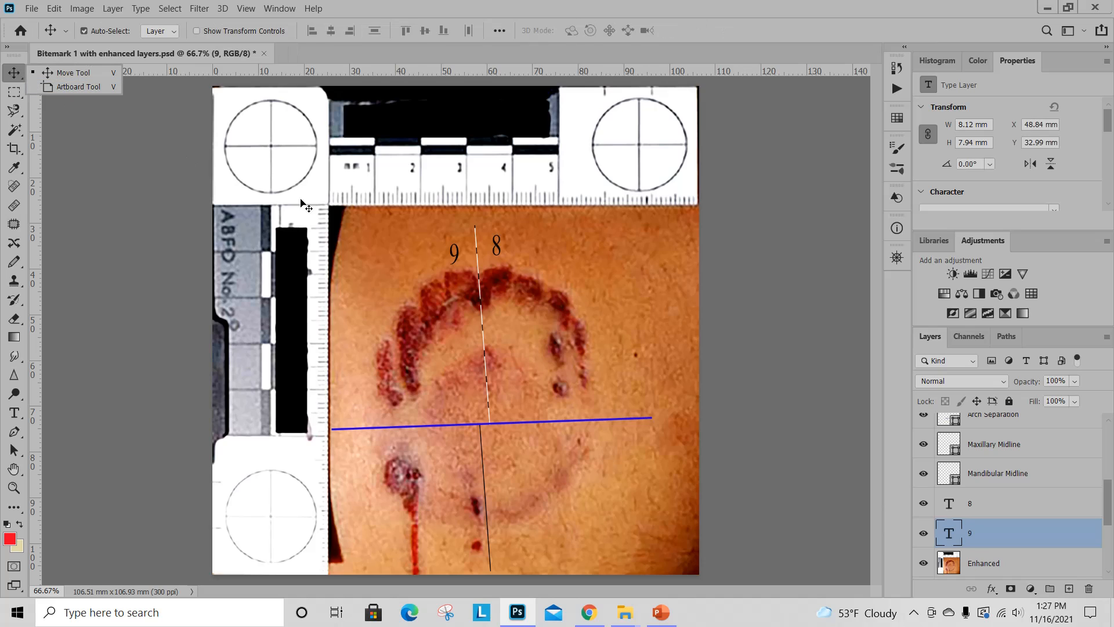
{"action": "left_click_drag", "start_coordinate": [459, 255], "coordinate": [460, 248]}
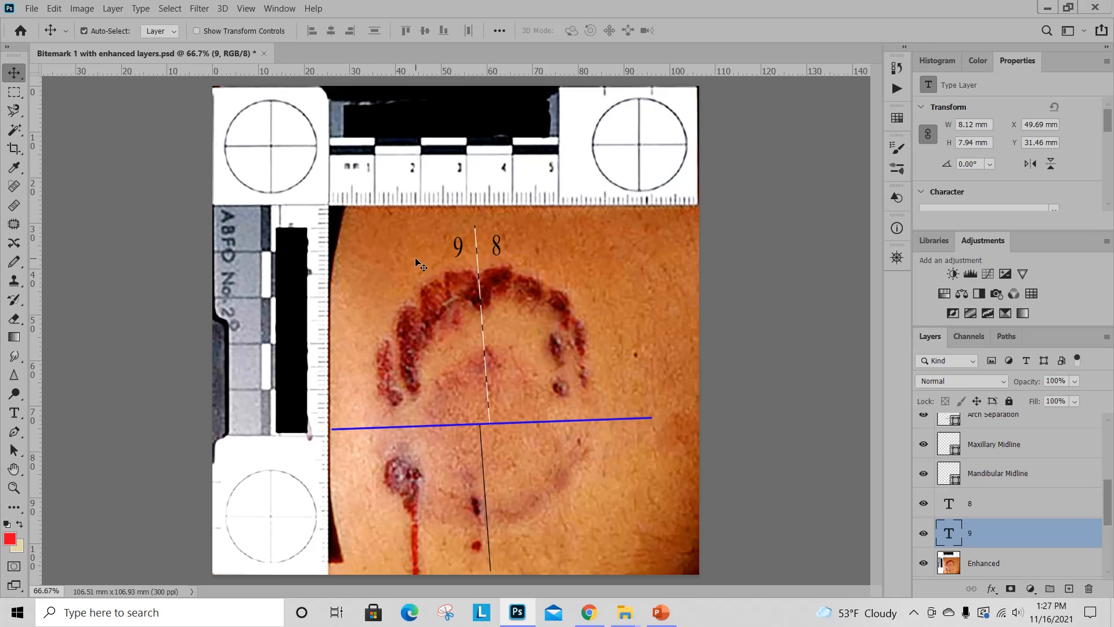
Duplicate the 8 text layer under its default name and move the copy about 8 mm right and 2 mm down from the original.
{"action": "left_click", "coordinate": [982, 509]}
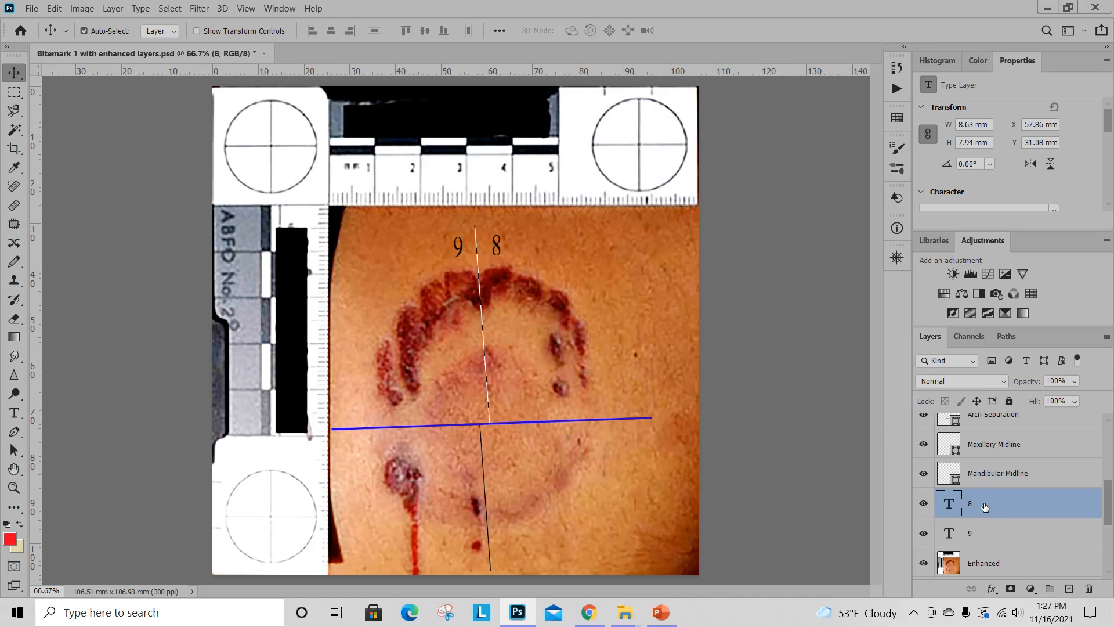
{"action": "right_click", "coordinate": [984, 507]}
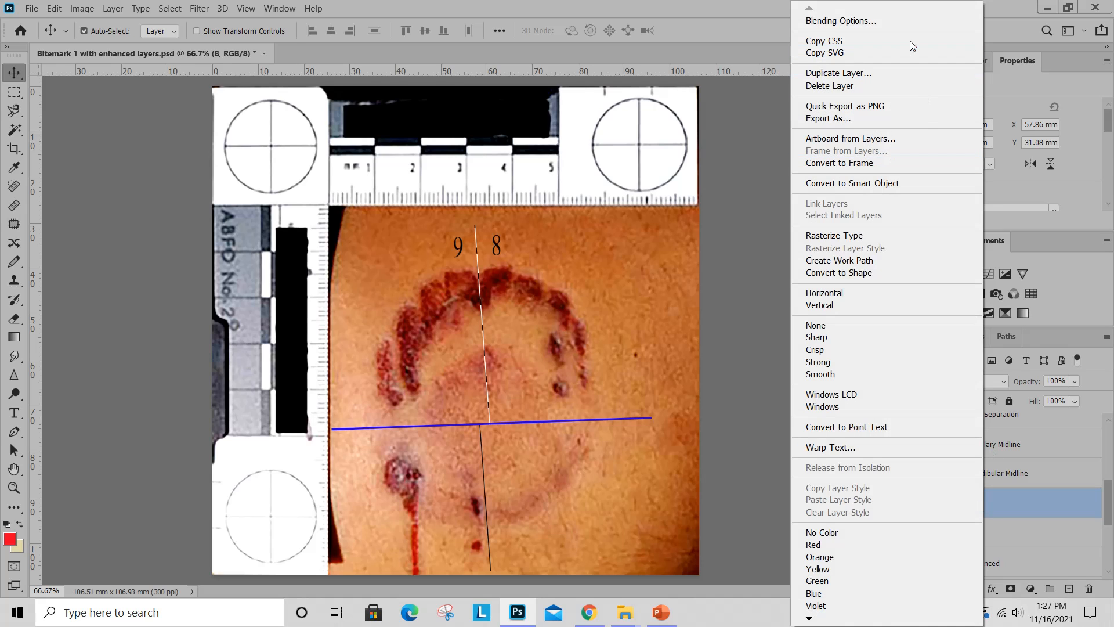
{"action": "left_click", "coordinate": [872, 72]}
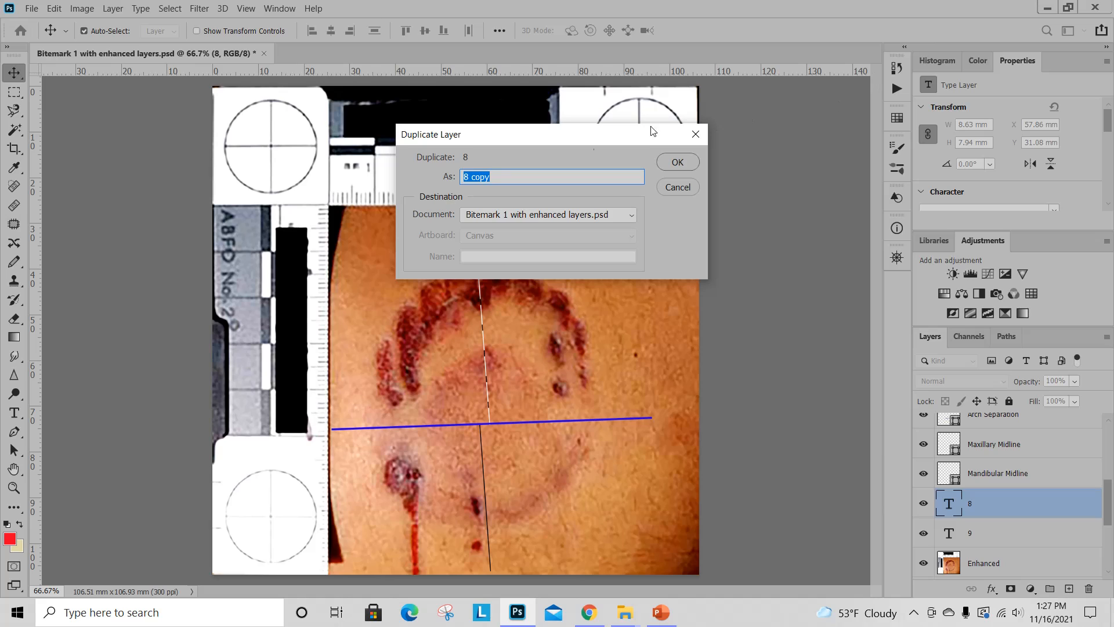
{"action": "left_click", "coordinate": [676, 162]}
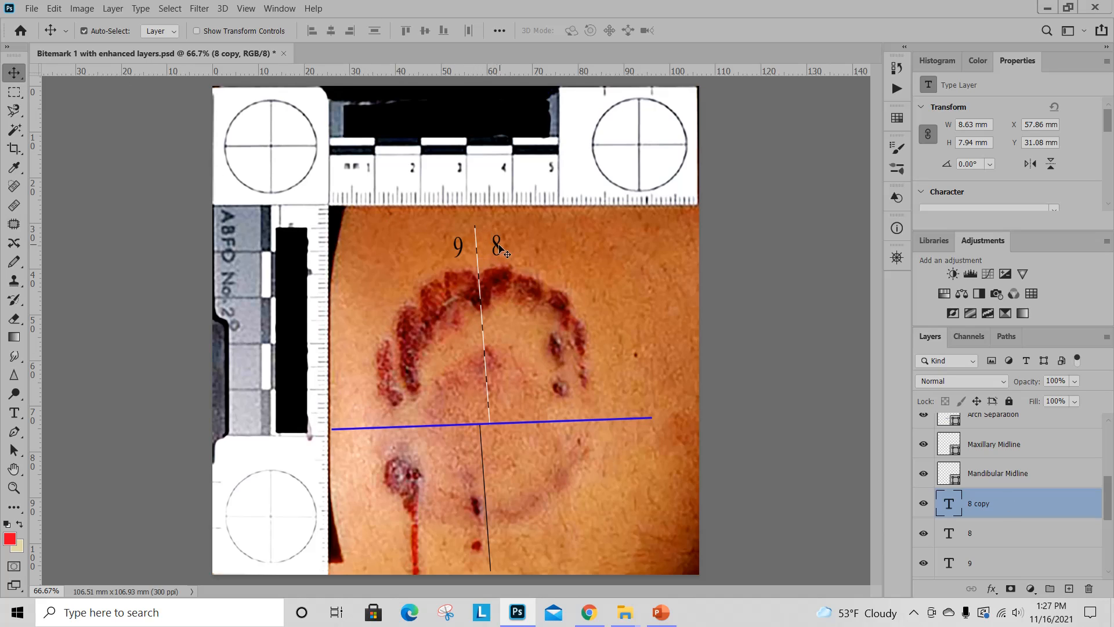
{"action": "left_click_drag", "start_coordinate": [500, 248], "coordinate": [534, 254]}
Replace the text of the duplicated 8 with 7 and finish editing.
{"action": "double_click", "coordinate": [535, 259]}
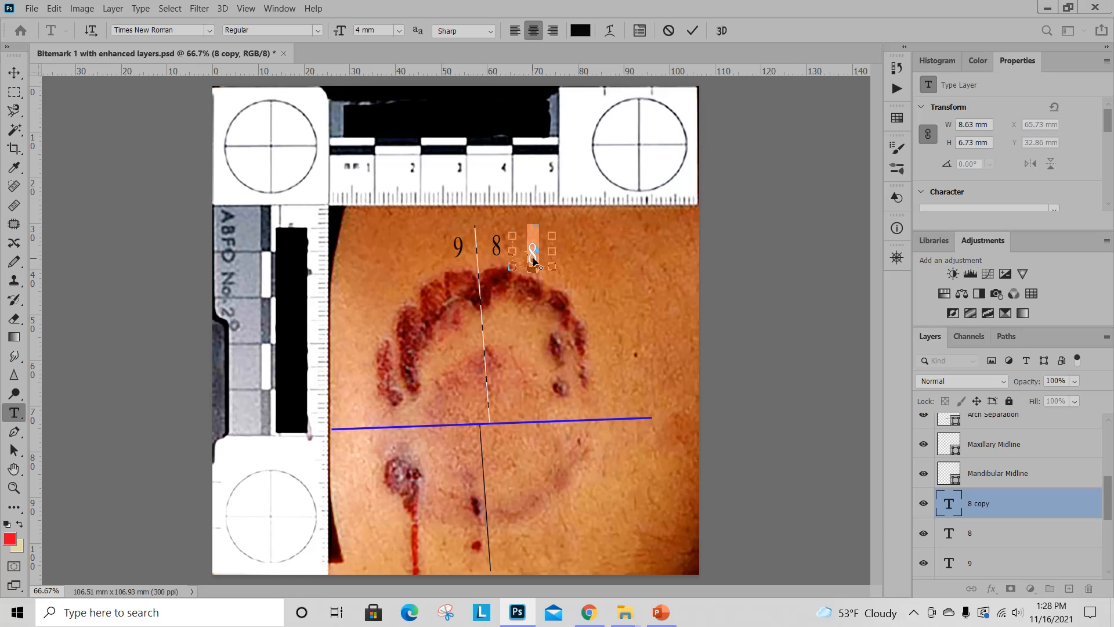
{"action": "key", "text": "BackSpace"}
{"action": "left_click", "coordinate": [15, 74]}
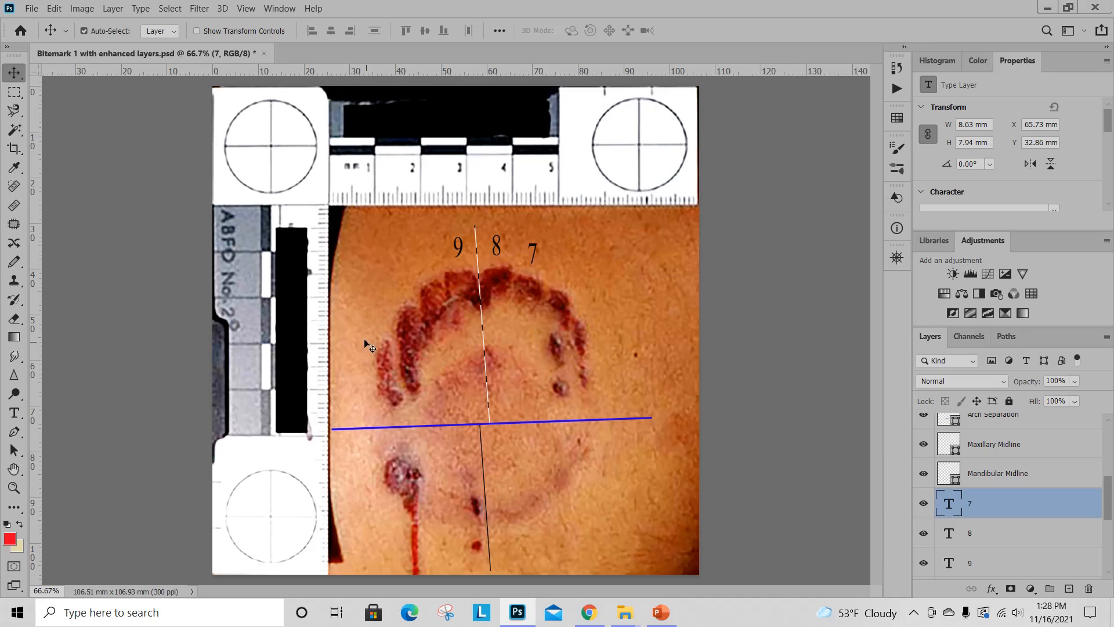
Add a 10 in a new text box about 7 × 6.5 mm, left of and slightly below the 9.
{"action": "left_click", "coordinate": [14, 413]}
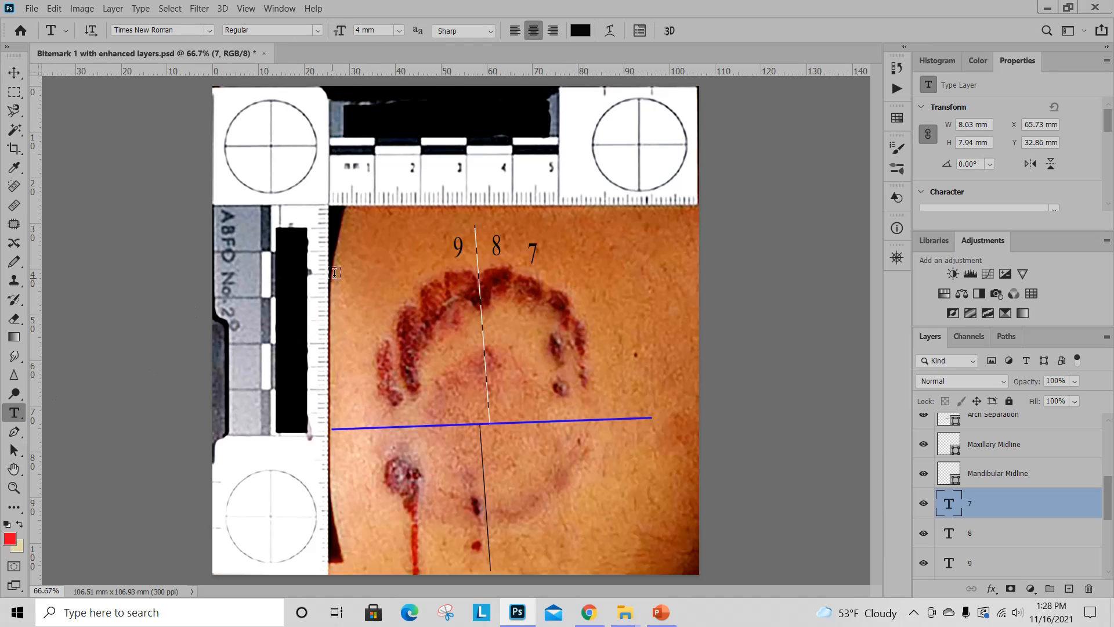
{"action": "left_click_drag", "start_coordinate": [404, 247], "coordinate": [435, 273]}
{"action": "type", "text": "10"}
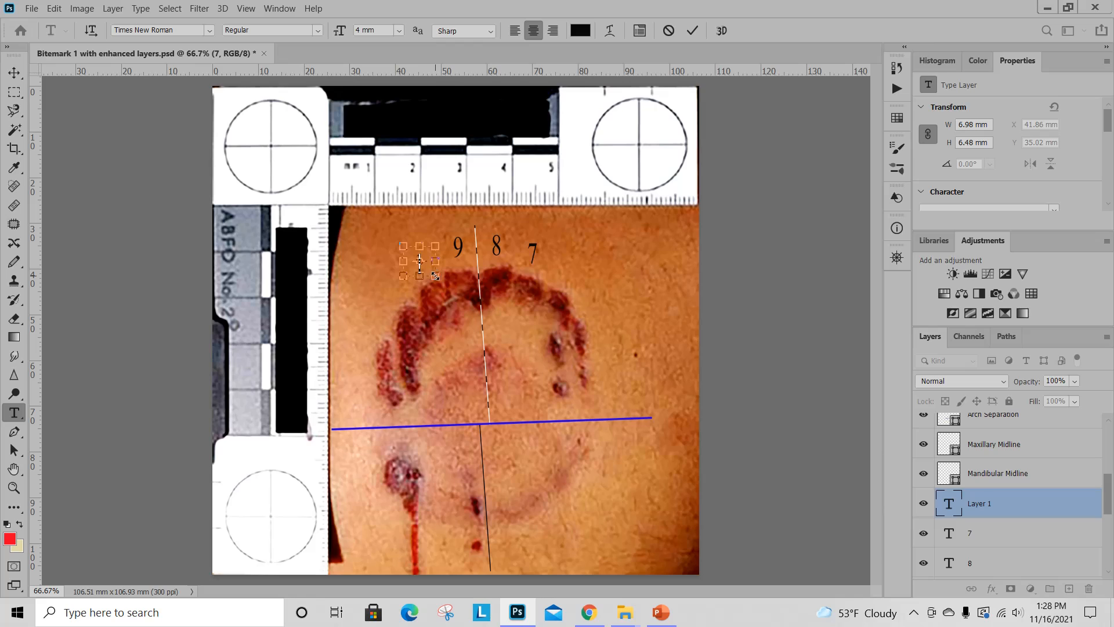
{"action": "left_click", "coordinate": [14, 72]}
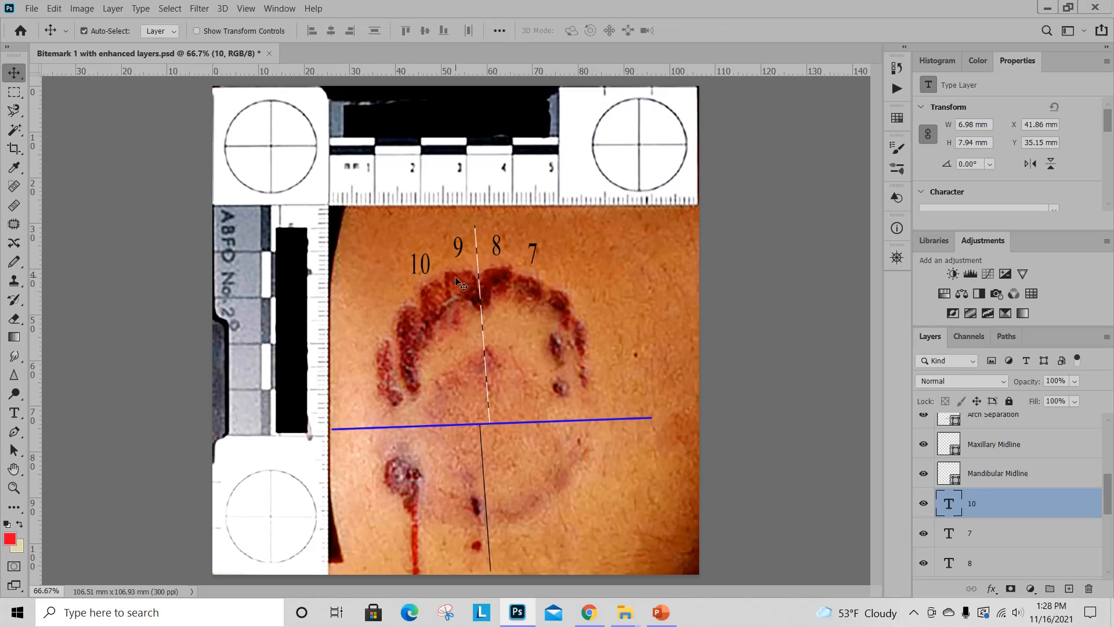